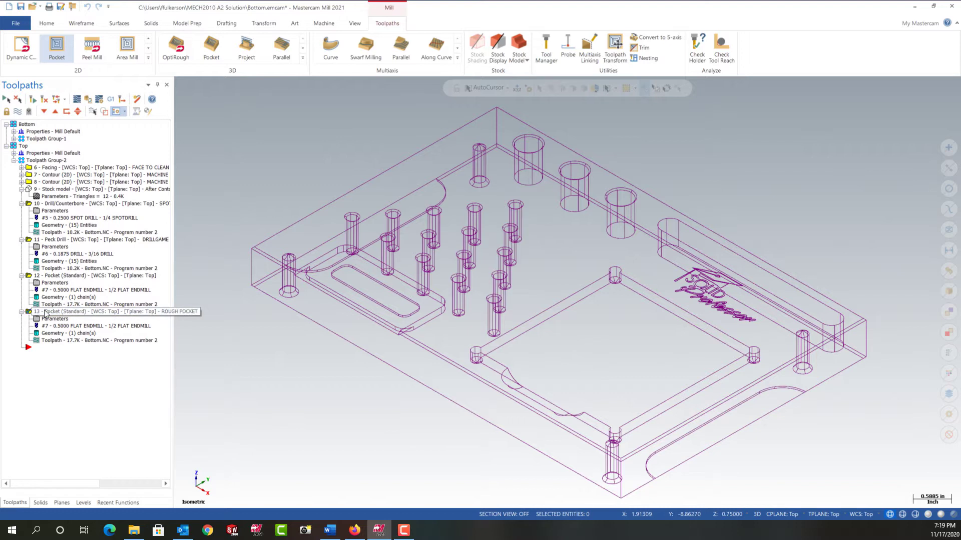
Assign the 0.25 diameter 1/4 flat endmill from the tool library to pocket operation 13.
left_click(17, 111)
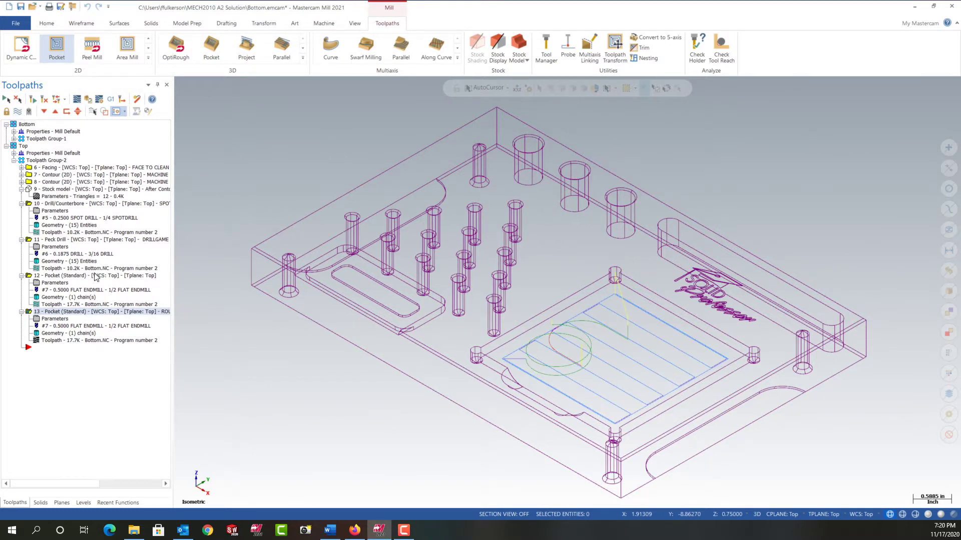
double_click(41, 322)
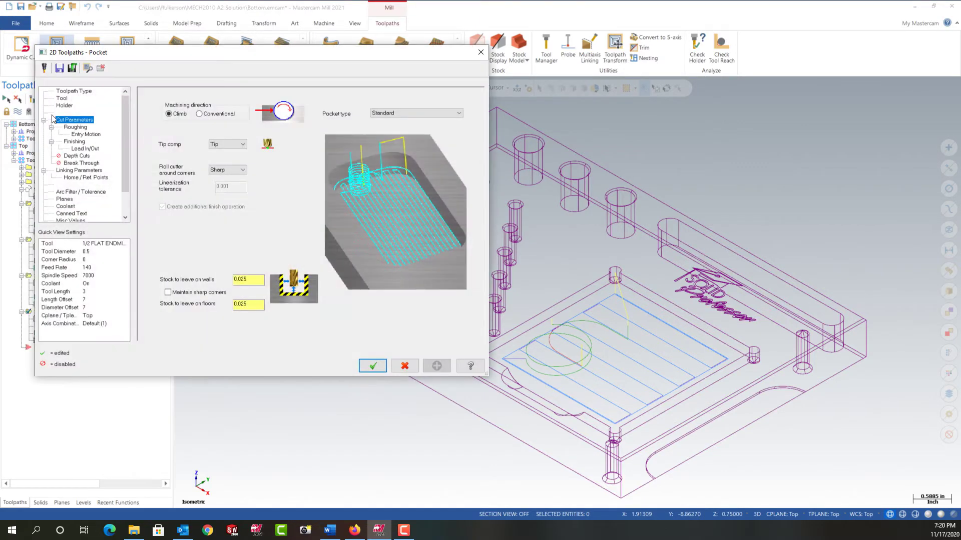
left_click(62, 98)
left_click(168, 252)
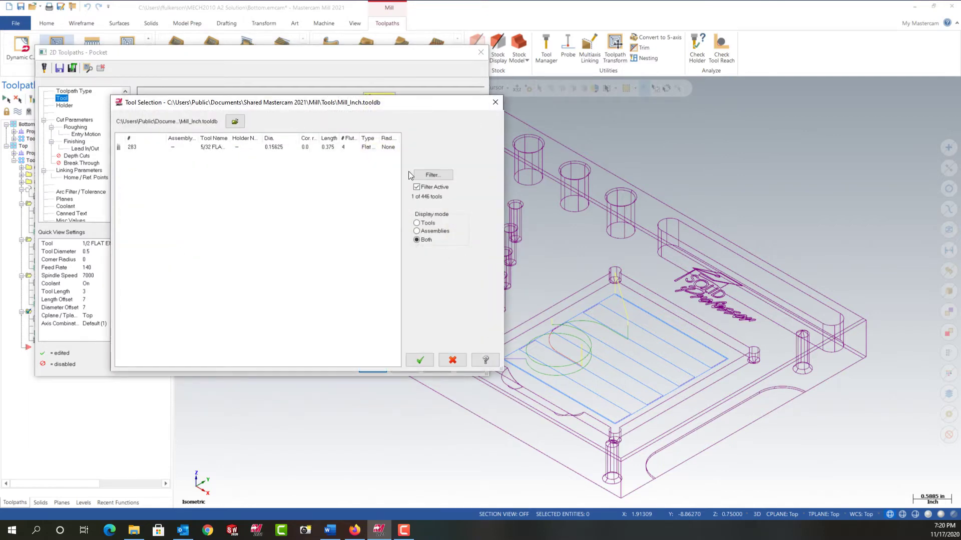
left_click(425, 175)
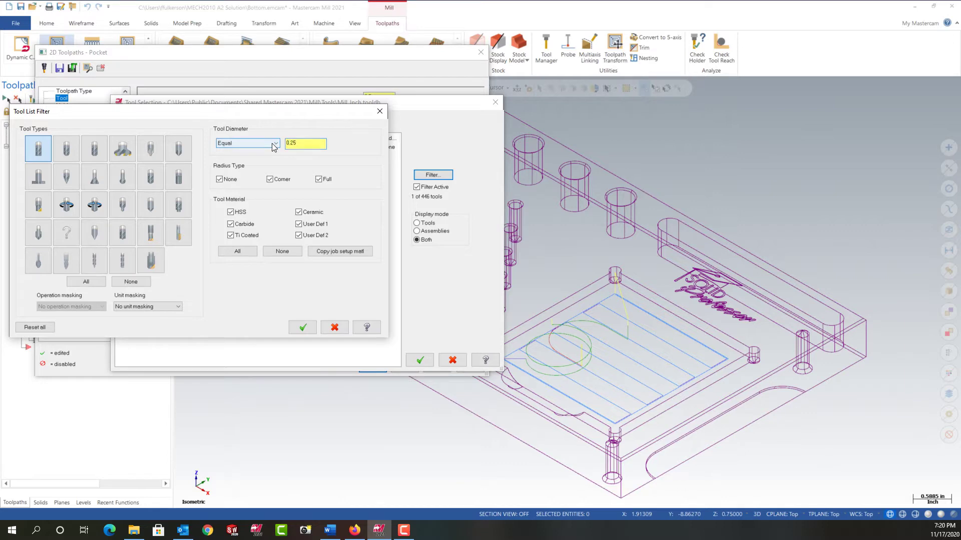
type("0.25")
left_click(302, 327)
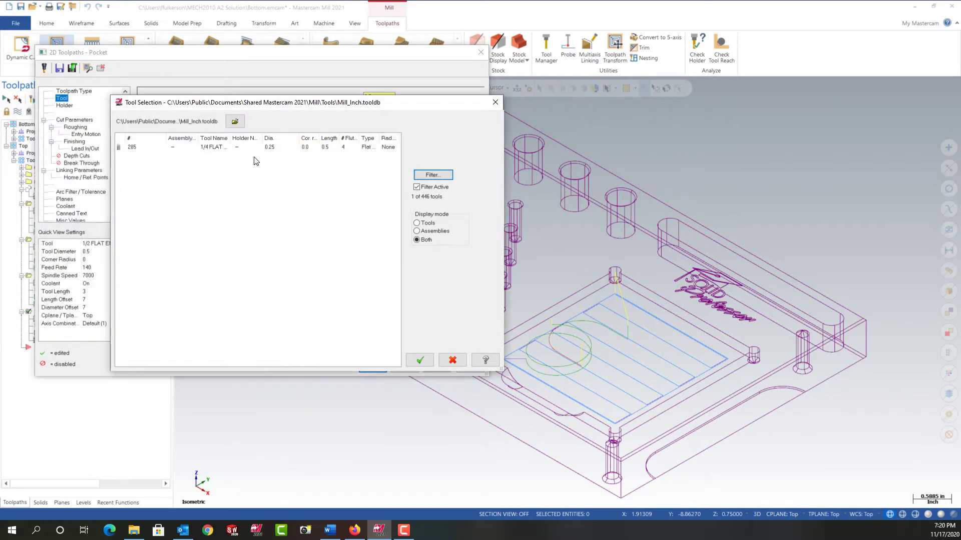
left_click(214, 147)
left_click(420, 360)
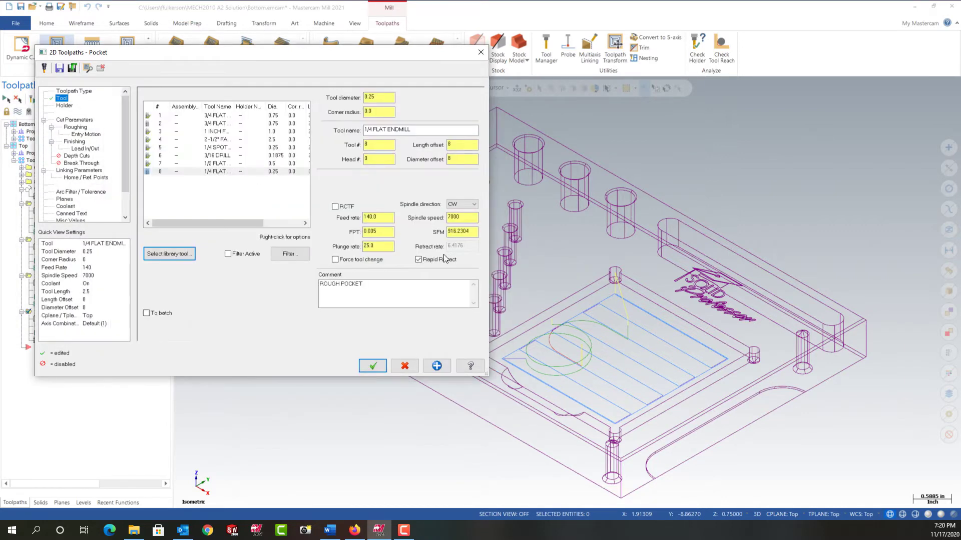
Set the 1/4 flat endmill's spindle speed to 7000 and its feed per tooth to 0.005.
left_click_drag(470, 232, 432, 233)
type("500")
key("Return")
left_click_drag(474, 217, 443, 218)
left_click_drag(383, 231, 358, 231)
type("0.005")
key("Return")
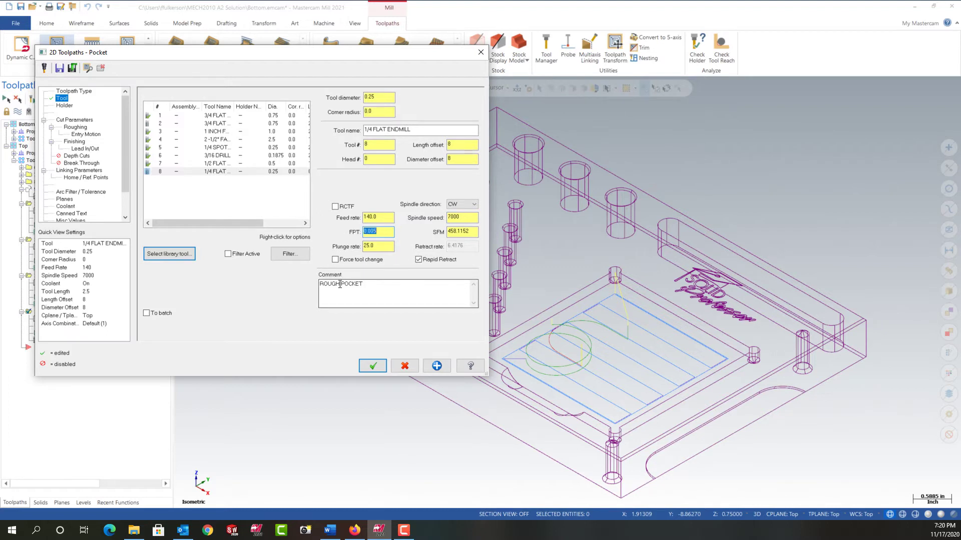
Change the comment of pocket operation 13 to FINISH POCKET.
left_click_drag(341, 284, 312, 285)
type("FINI")
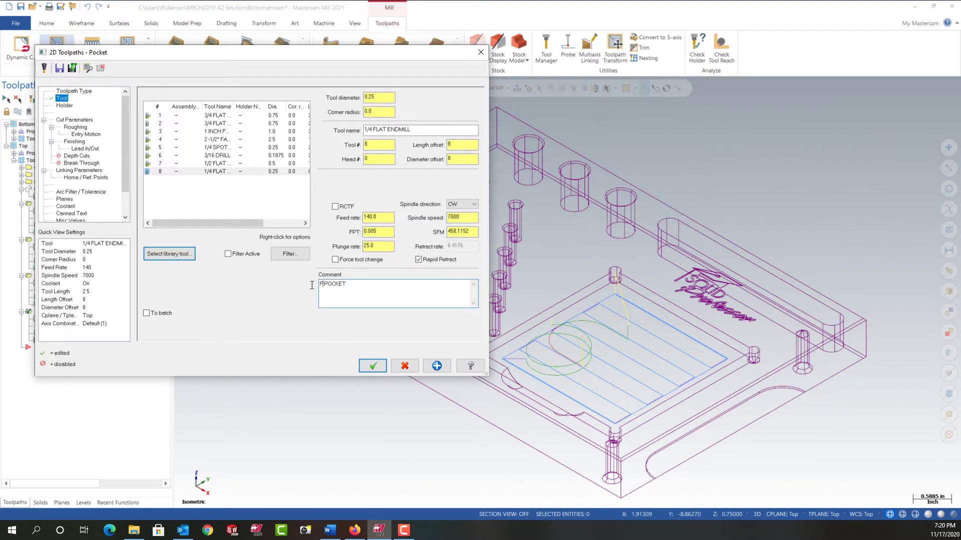
type("SH")
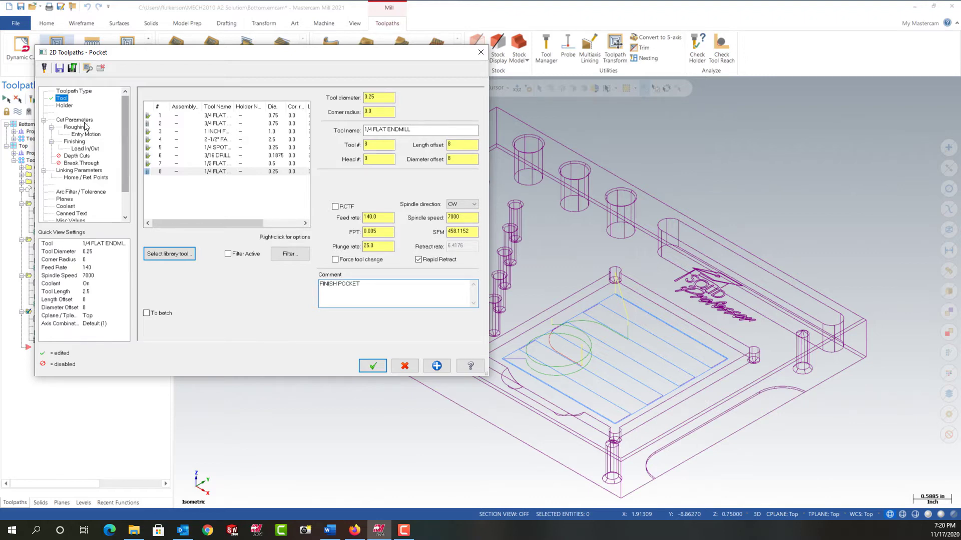
Set the finish pocket's stock to leave to 0.0 on both walls and floors.
left_click(80, 121)
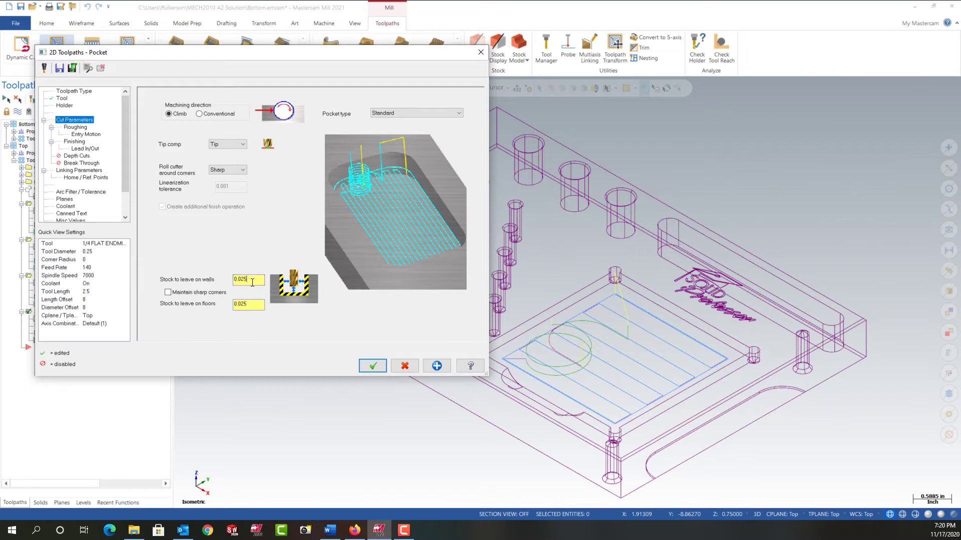
key("BackSpace")
key("BackSpace")
double_click(250, 305)
type("0.0")
left_click(255, 280)
Review the finish pocket's remaining parameter pages and accept them, then regenerate the toolpath and hide its display.
key("Down")
key("Down")
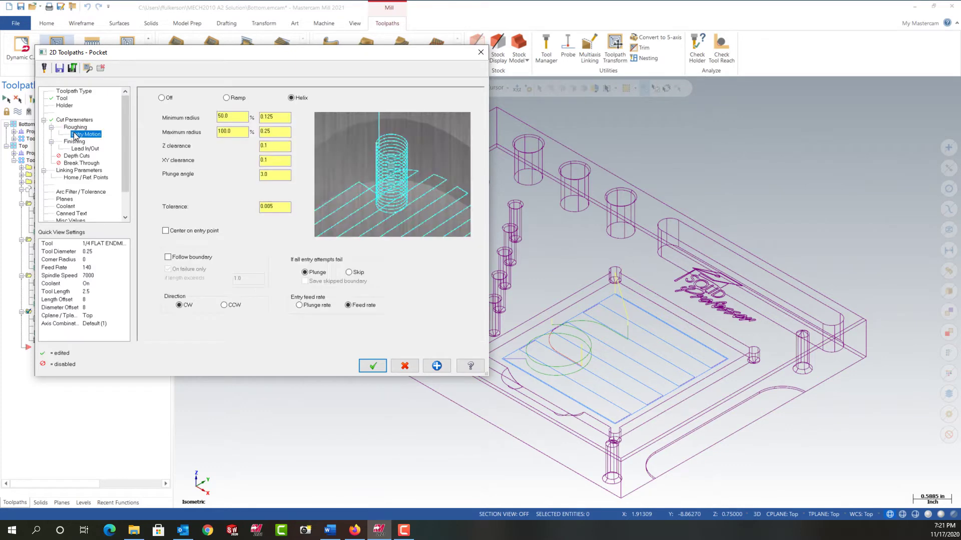
left_click(75, 144)
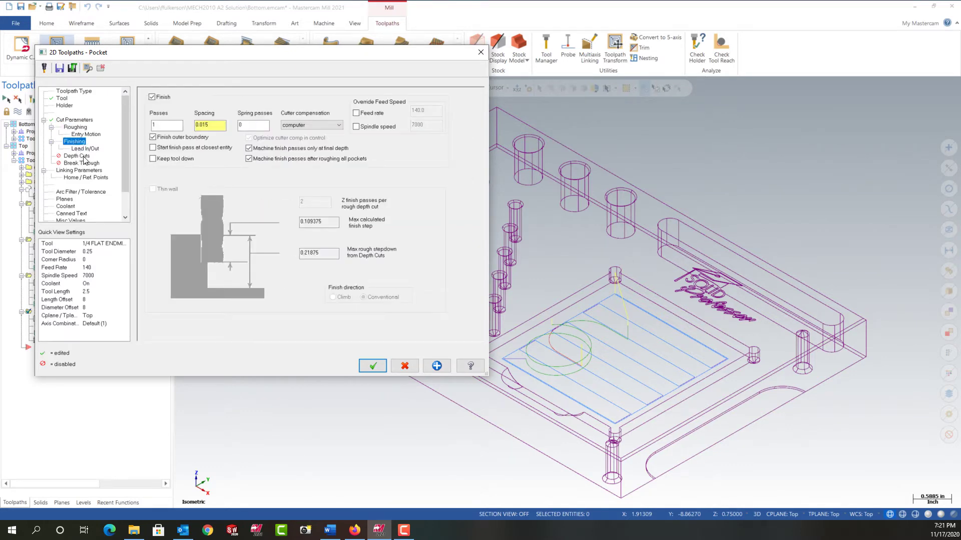
left_click(84, 171)
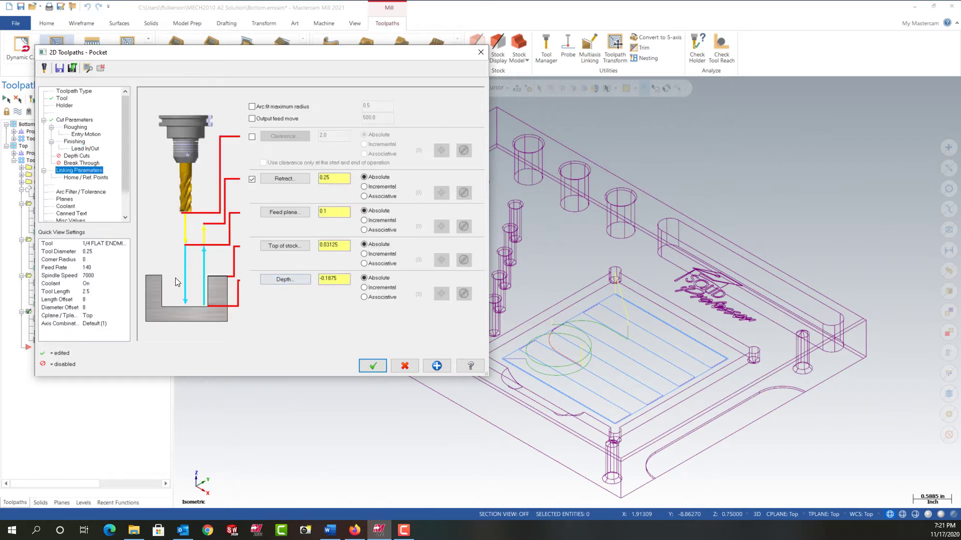
left_click(373, 366)
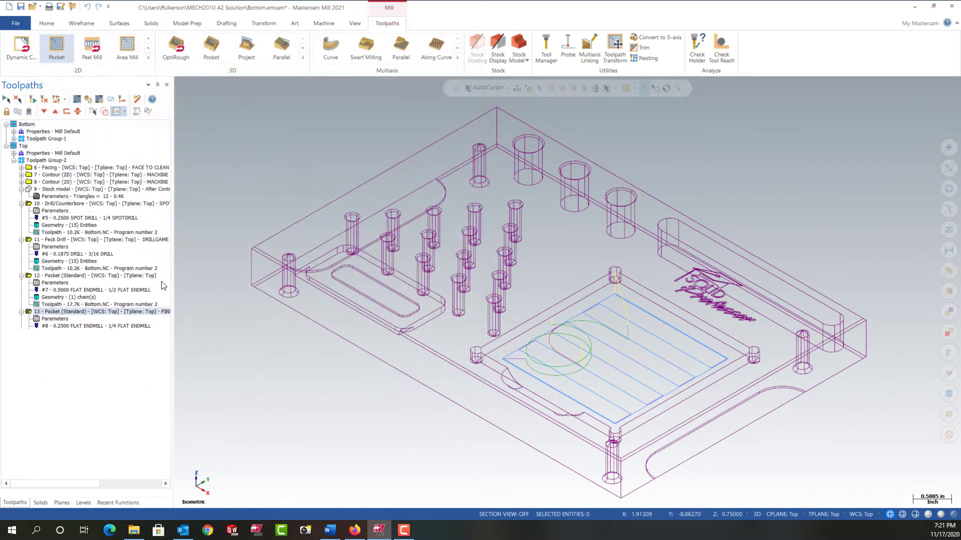
left_click(45, 103)
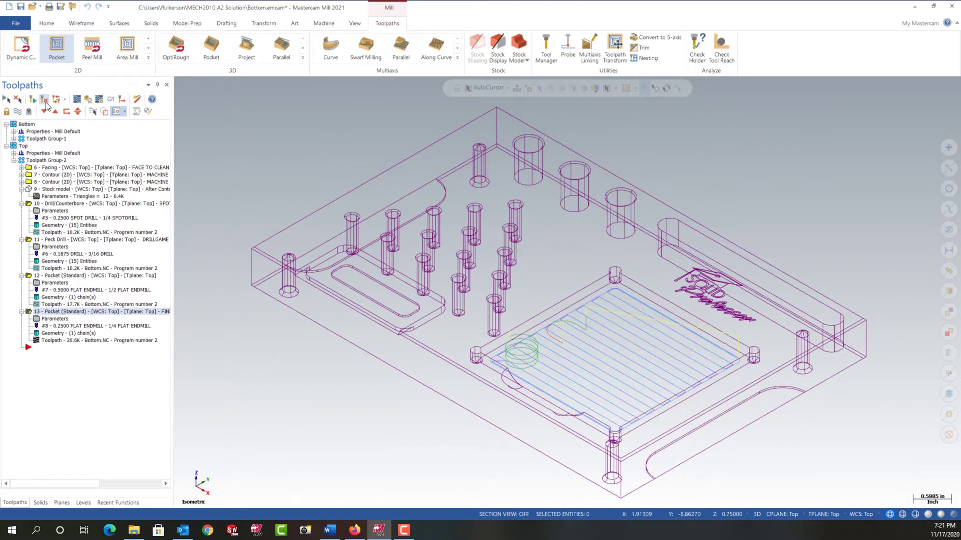
left_click(18, 111)
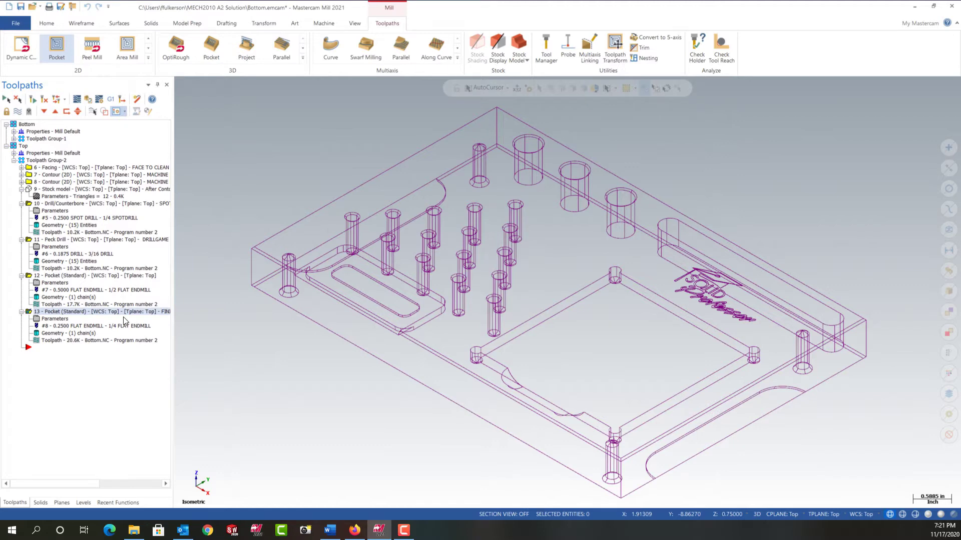
Create a new pocket toolpath using the upper edge loop of the large square pocket as its chain.
left_click(229, 306)
left_click(51, 51)
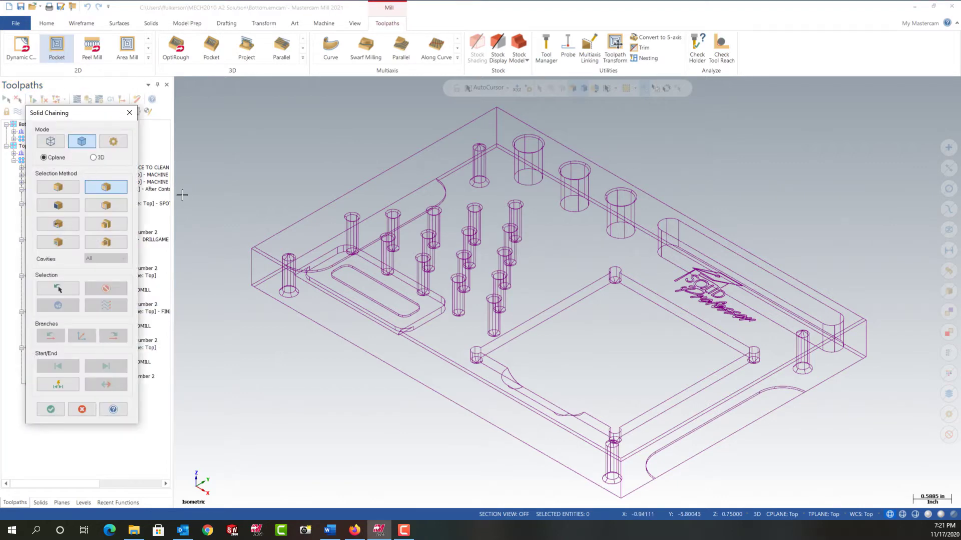
left_click(604, 274)
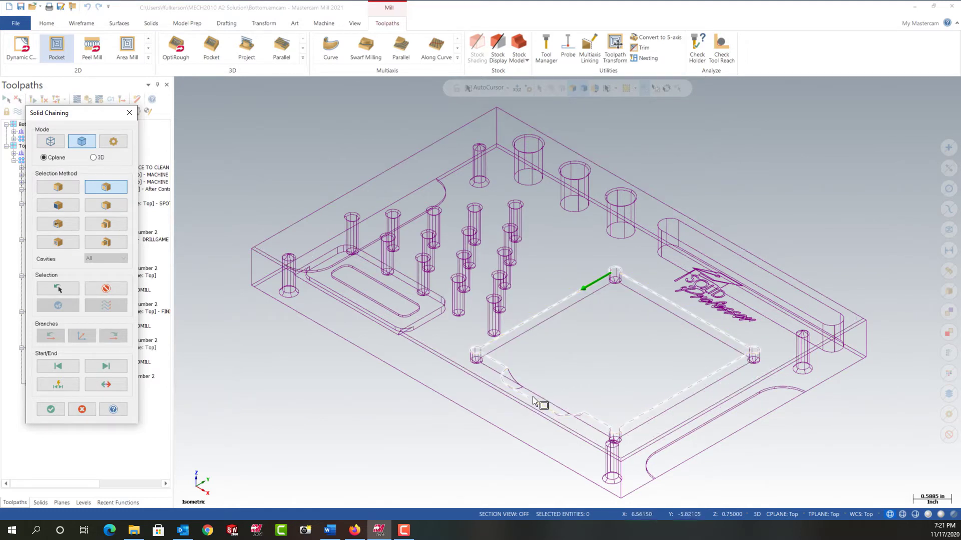
left_click(53, 410)
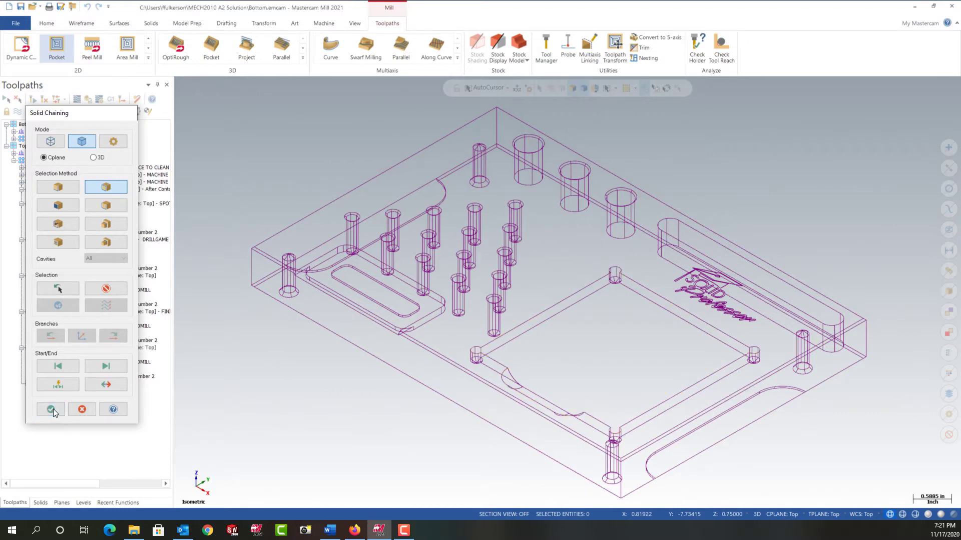
Assign the 5/32 flat endmill to the new pocket operation, filtering the tool library by a 5/32 diameter.
left_click(62, 99)
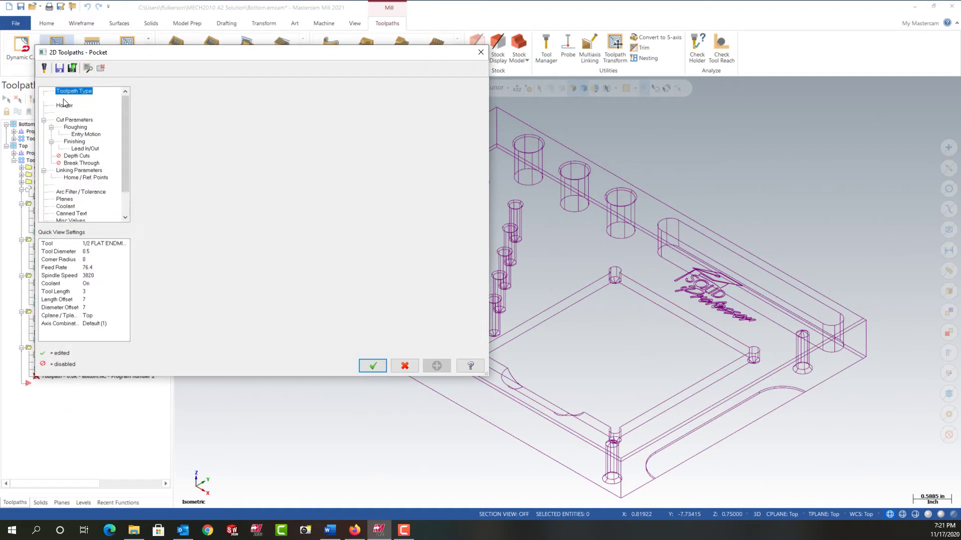
left_click(170, 254)
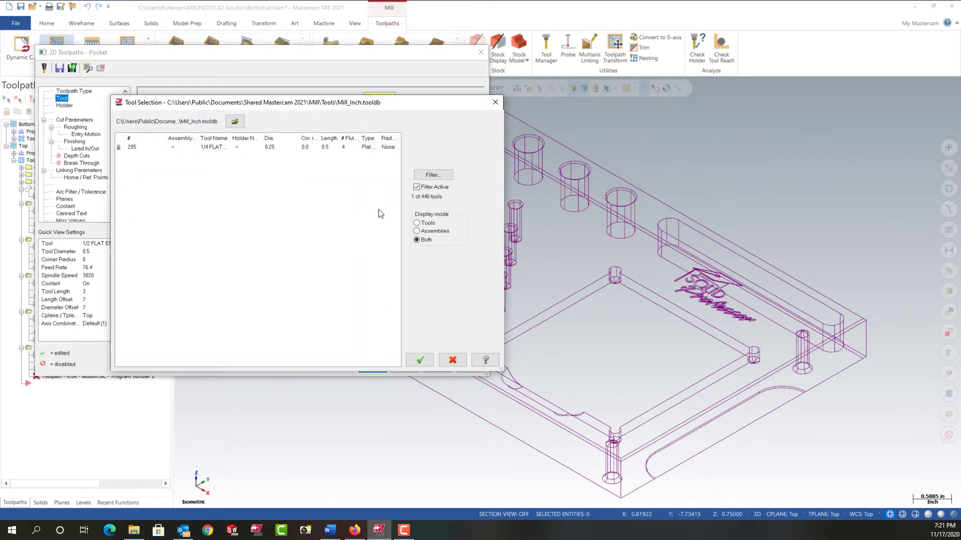
left_click(433, 175)
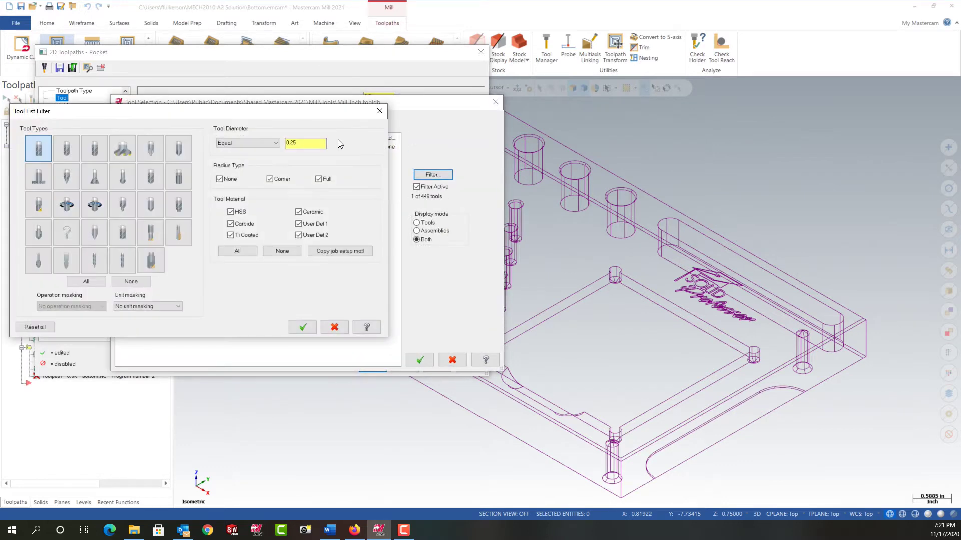
left_click_drag(311, 144, 280, 143)
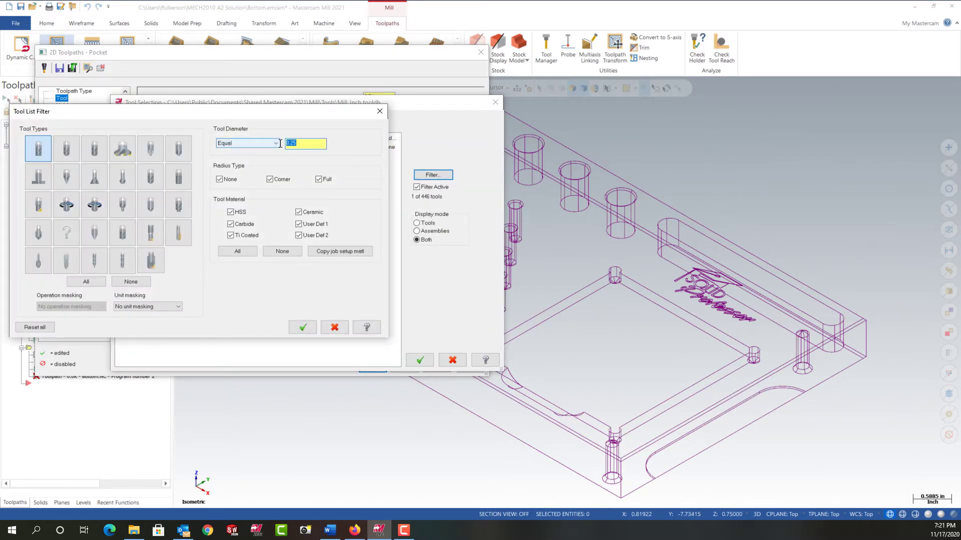
type("5/32")
key("Tab")
left_click(302, 328)
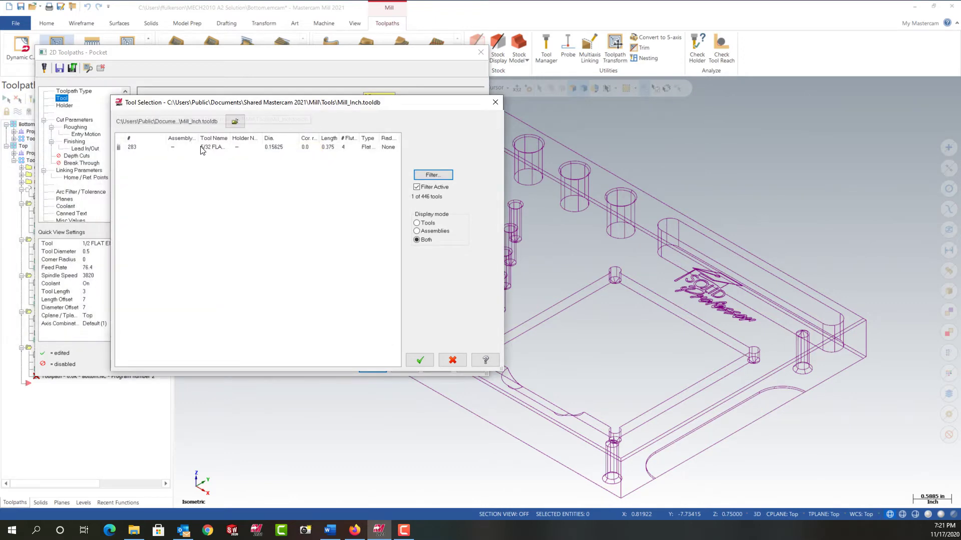
left_click(419, 360)
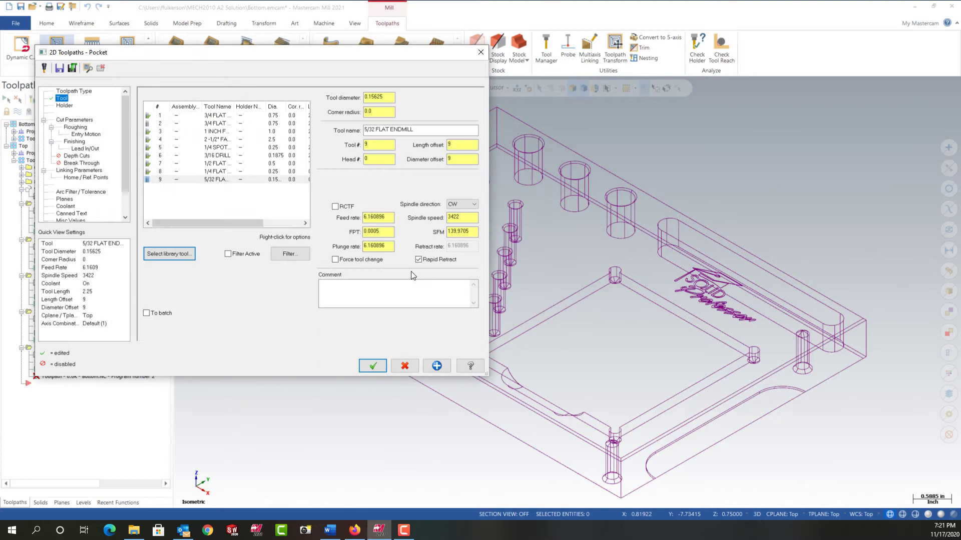
Set the 5/32 endmill's spindle speed to 7000, feed per tooth to 0.005 and plunge rate to 25.0.
double_click(467, 215)
type("7000")
key("Return")
left_click_drag(393, 232, 352, 231)
type("0.005")
key("Return")
left_click_drag(390, 246, 346, 252)
type("25.0")
Enter a REMACHINE comment for the new pocket operation.
left_click(341, 284)
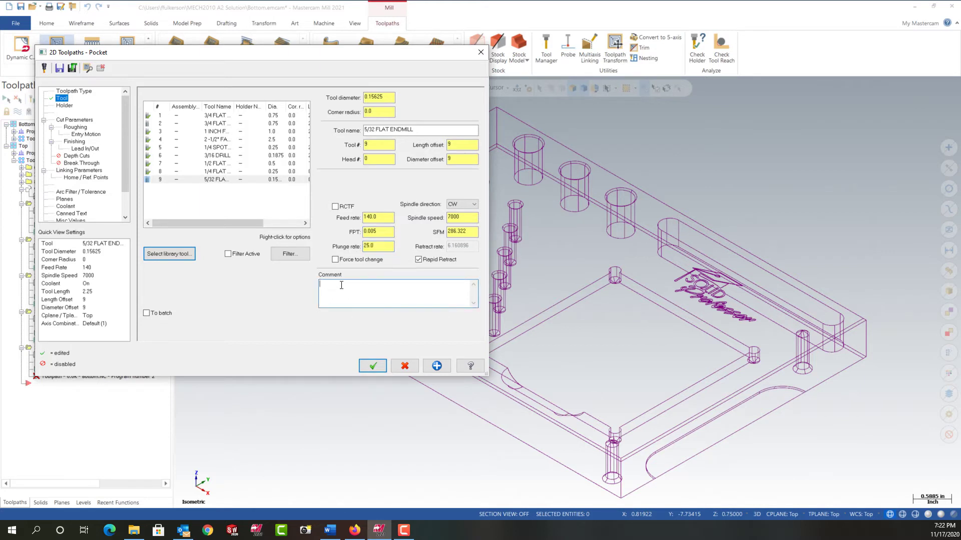
type("REMACHINE")
key("BackSpace")
key("BackSpace")
type("ET")
Set the pocket type to Remachining and the stock to leave on walls and floors to 0.0.
left_click(76, 119)
left_click(452, 111)
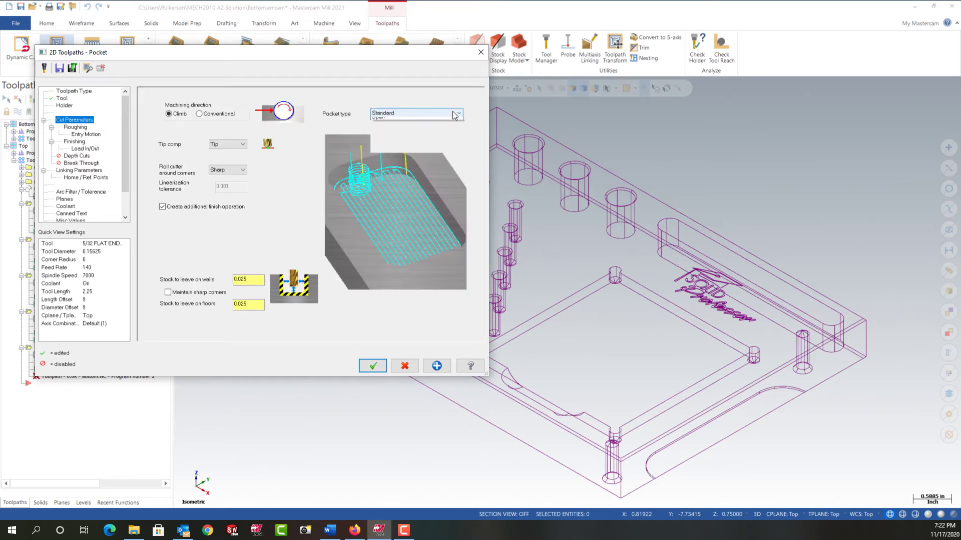
left_click(404, 141)
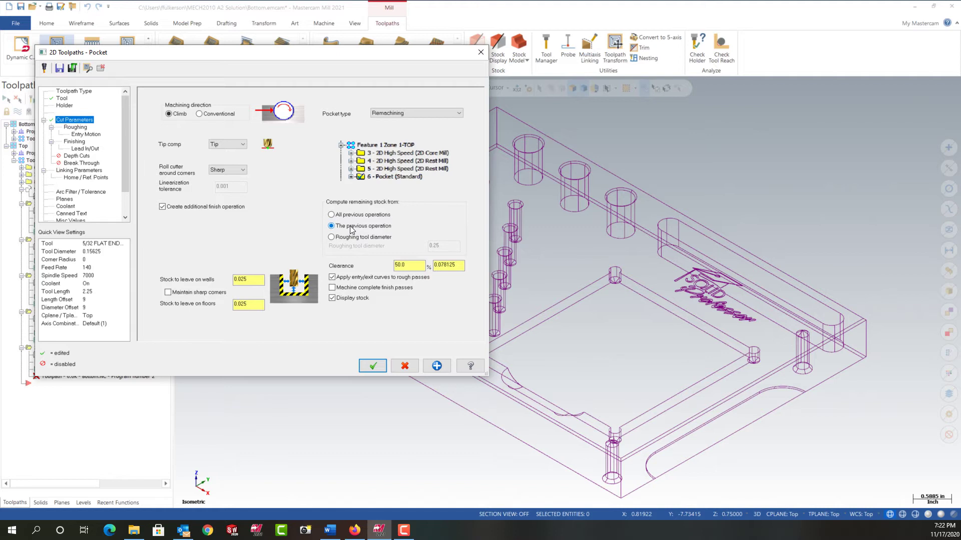
left_click(253, 281)
double_click(250, 305)
type("0.0")
Enable depth cuts with a 0.05 max rough step and order the cuts by depth.
left_click(81, 128)
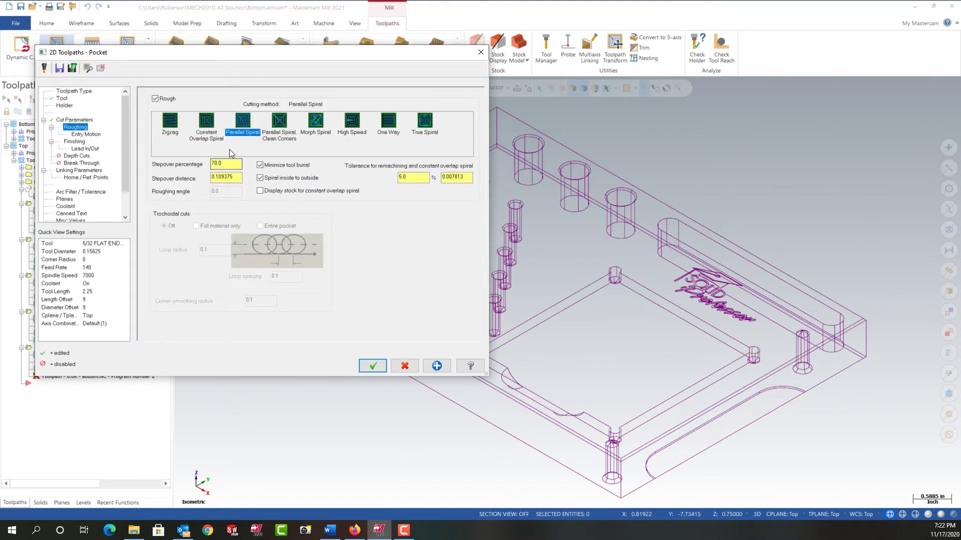
left_click(80, 142)
left_click(83, 156)
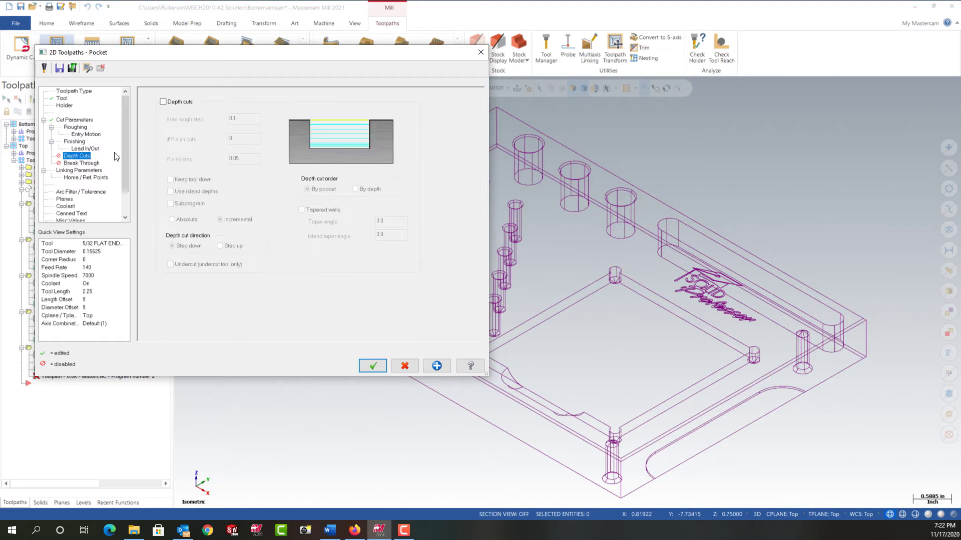
left_click(163, 102)
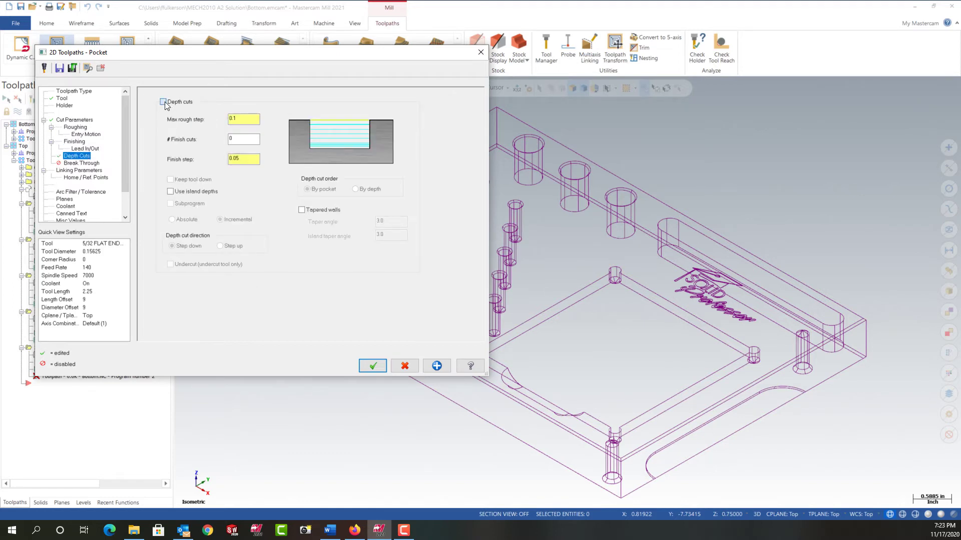
key("Tab")
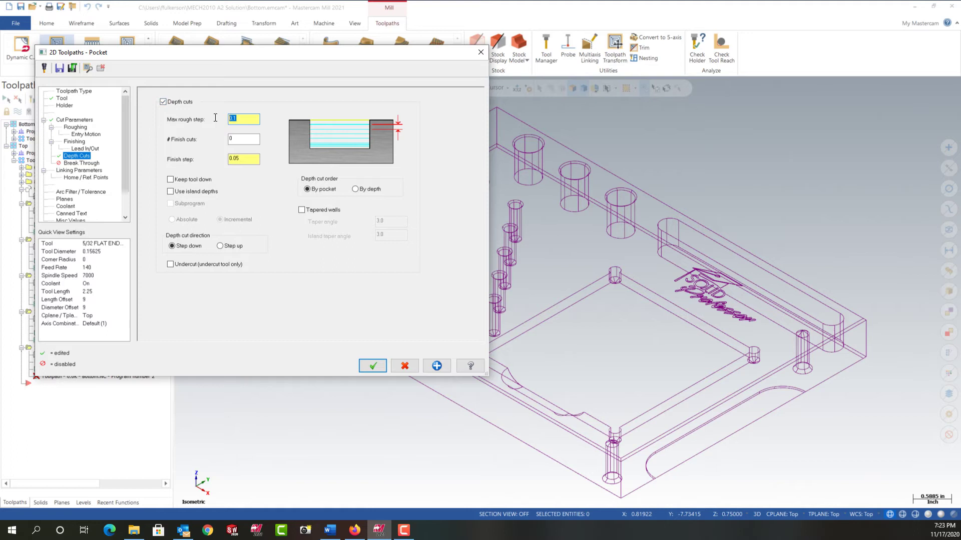
type("0.")
type("05")
key("Return")
left_click(356, 190)
Set the top of stock to 0.0 and pick the pocket's floor corner as the cut depth of -0.1875.
left_click(94, 171)
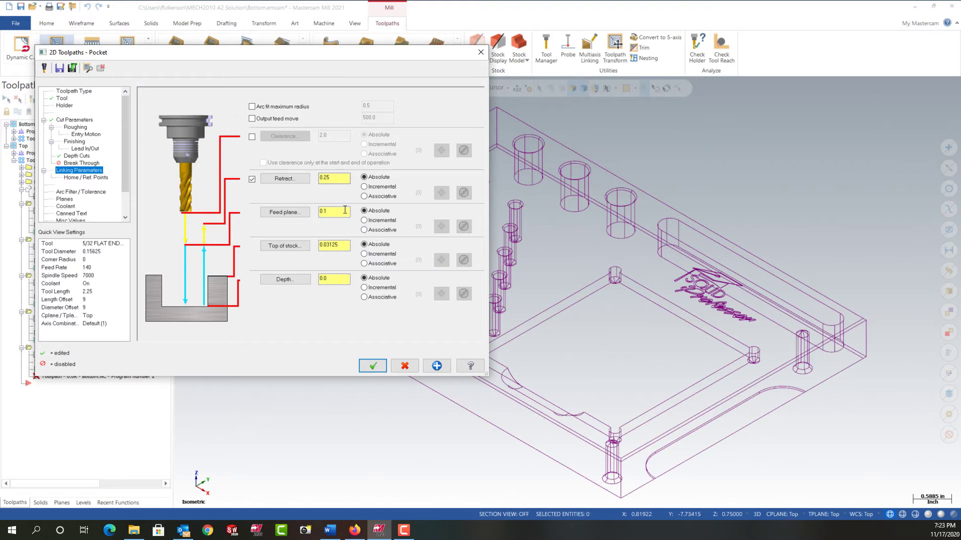
left_click_drag(345, 245, 313, 244)
type("0")
left_click(293, 278)
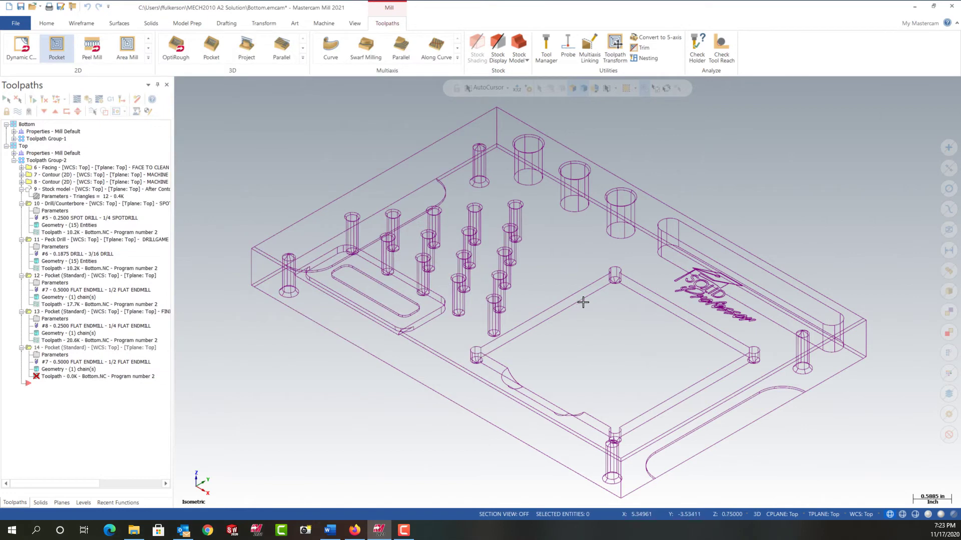
left_click(610, 286)
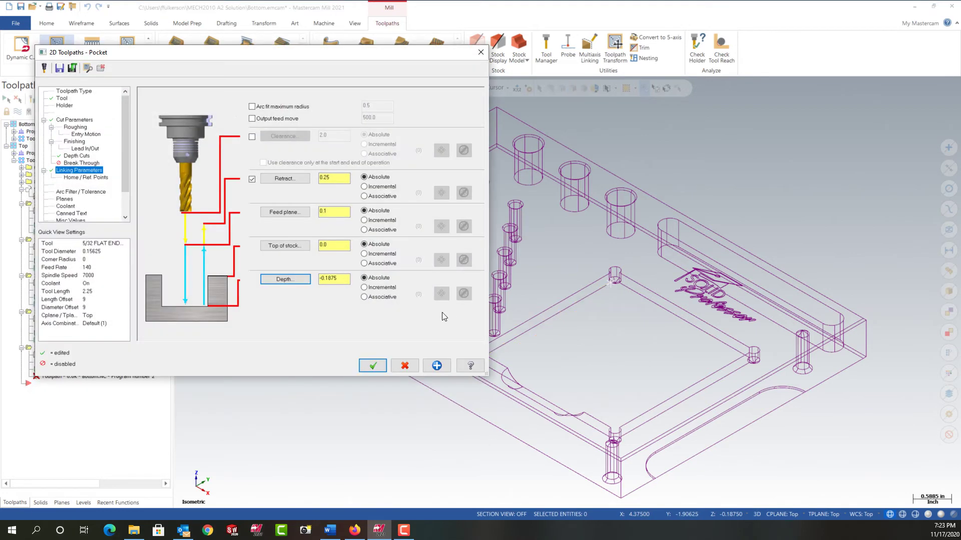
Accept the new remachining pocket operation's parameters to generate its toolpath.
left_click(70, 206)
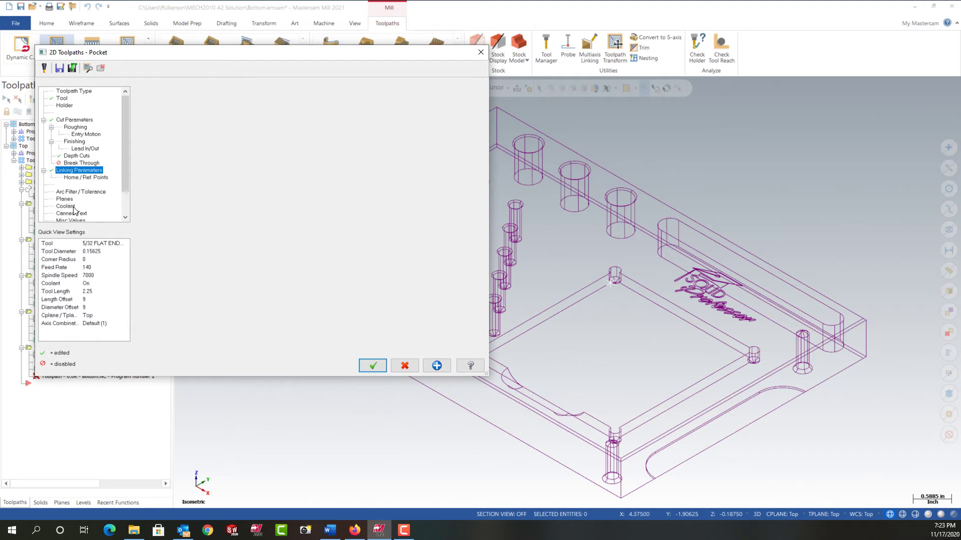
left_click(371, 366)
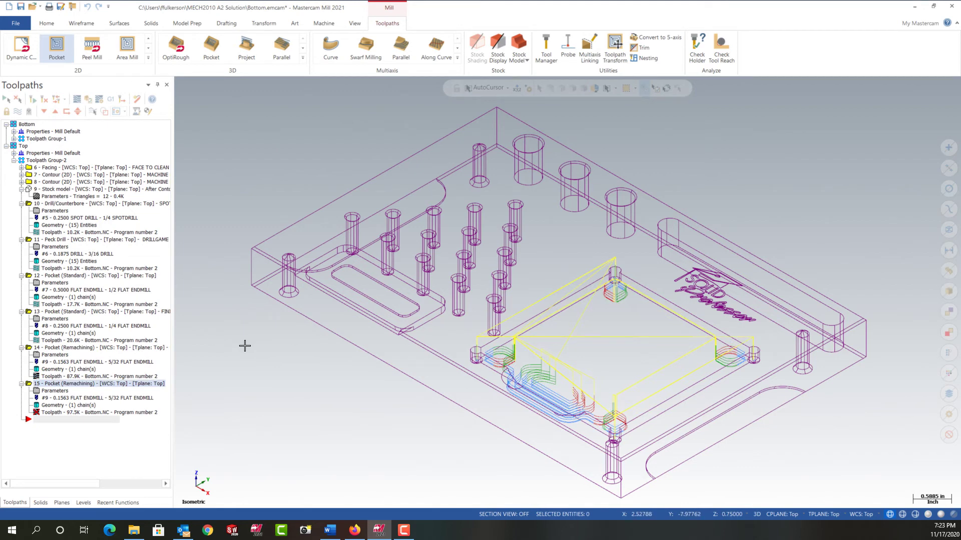
left_click(93, 413)
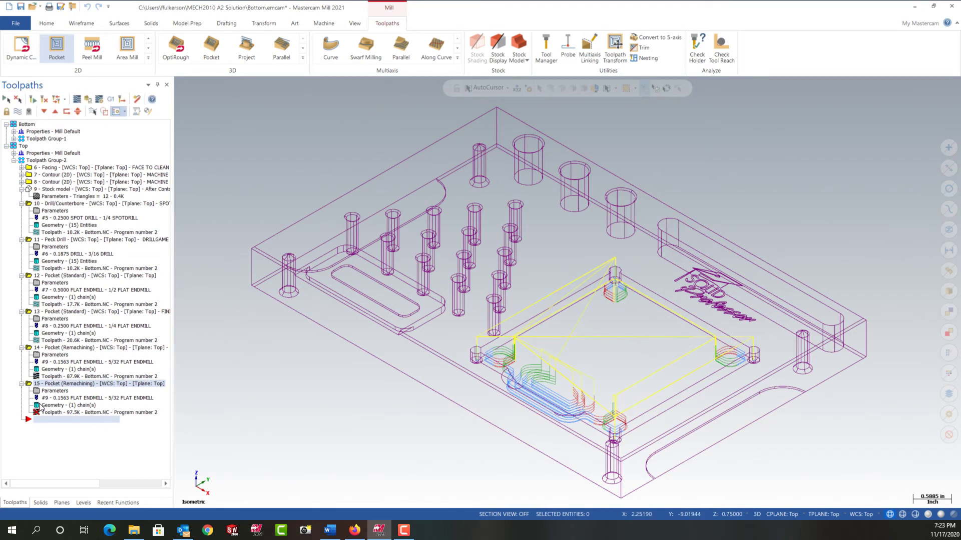
Review the cut parameters of remachining pocket operation 14 and leave them unchanged.
left_click(55, 348)
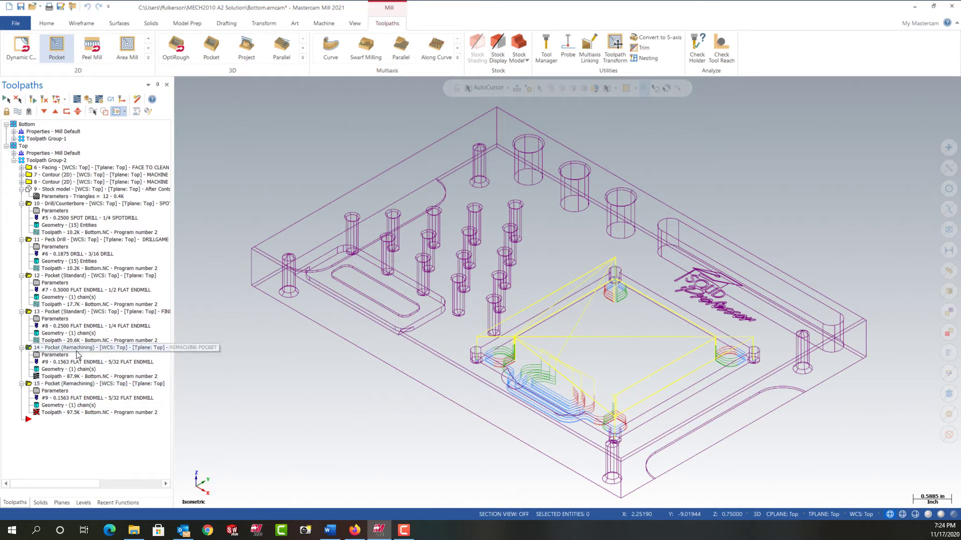
left_click(53, 356)
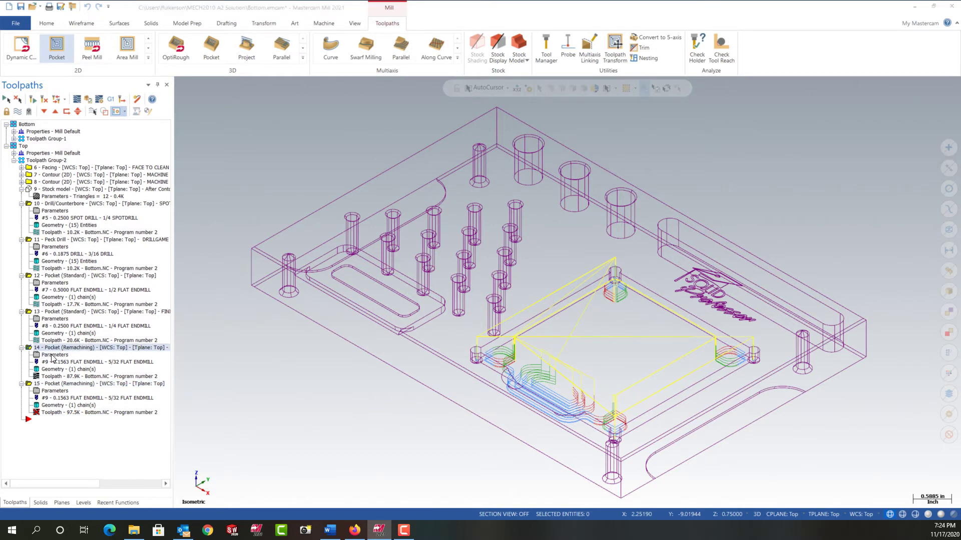
left_click(86, 120)
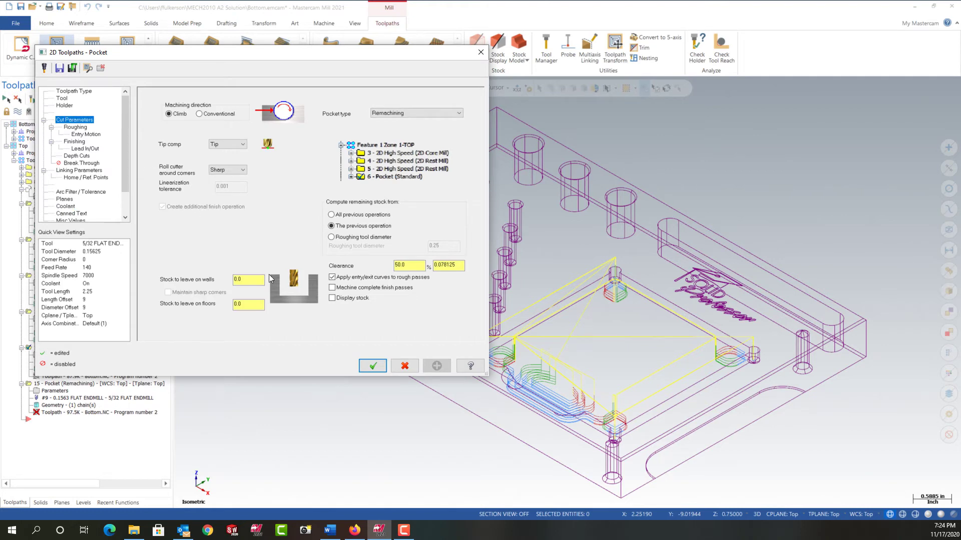
left_click(400, 366)
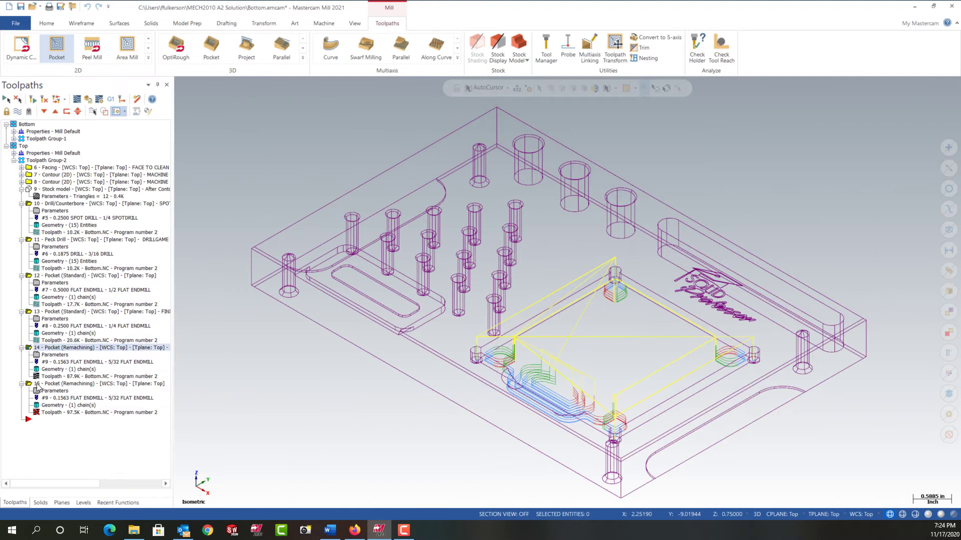
Delete the duplicate remachining pocket operation 15 from the Top toolpath group.
left_click(30, 384)
right_click(30, 384)
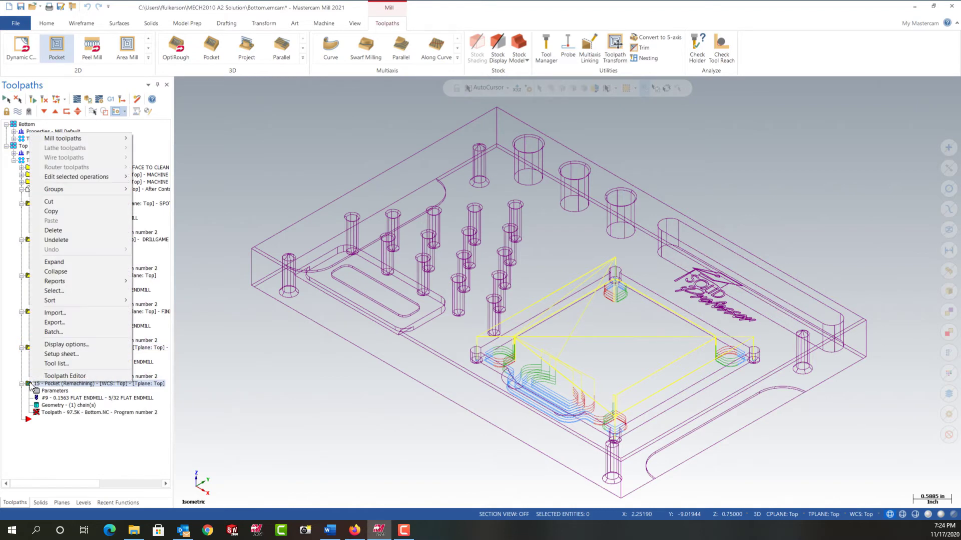
left_click(53, 230)
left_click(518, 313)
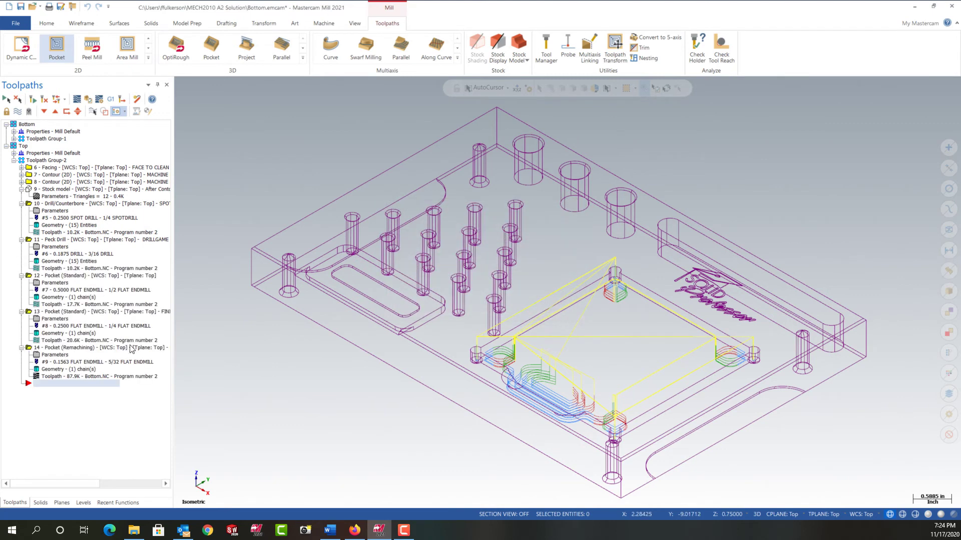
Examine the toolpath of remachining operation 14 around the pocket's corners and curved edge, ending in the isometric view.
left_click(70, 348)
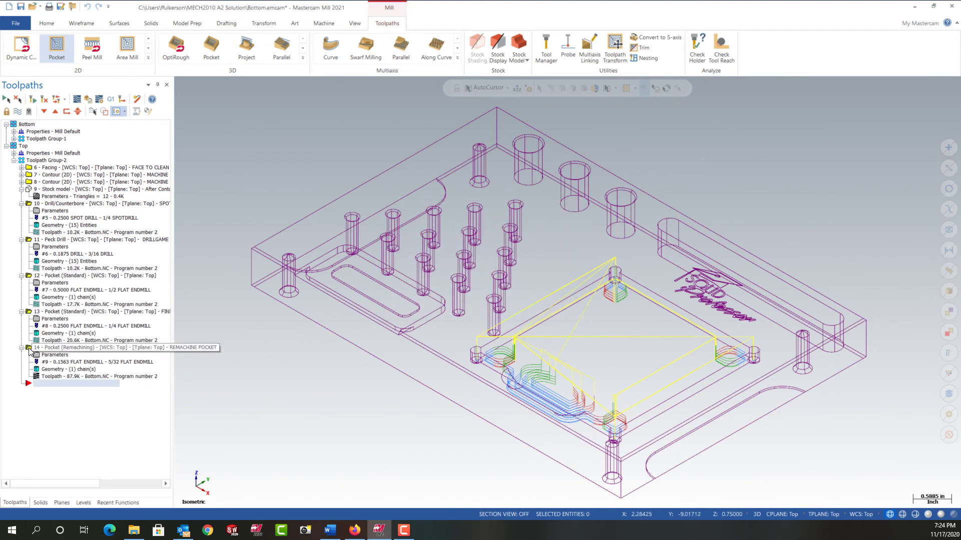
left_click(18, 114)
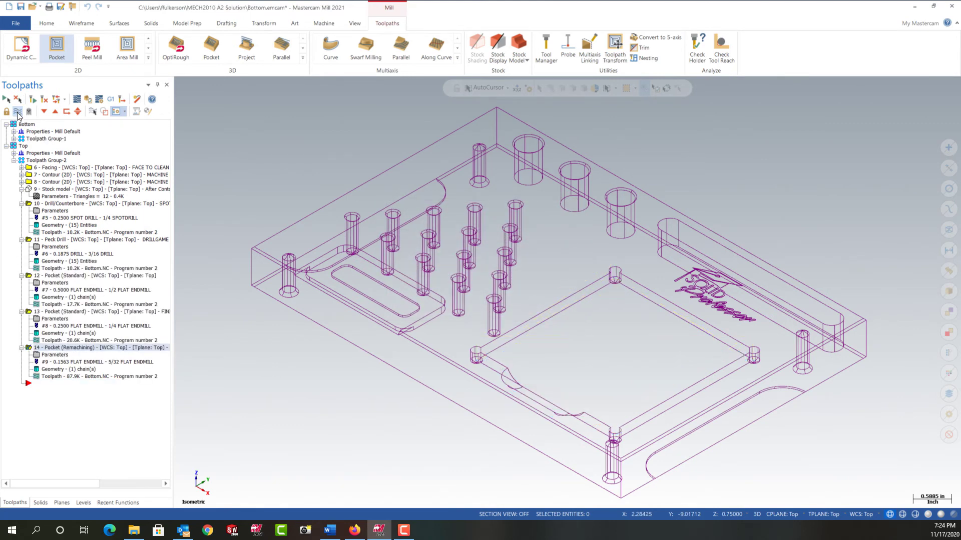
left_click(18, 113)
middle_click_drag(423, 330, 396, 323)
scroll(441, 328, "up", 4)
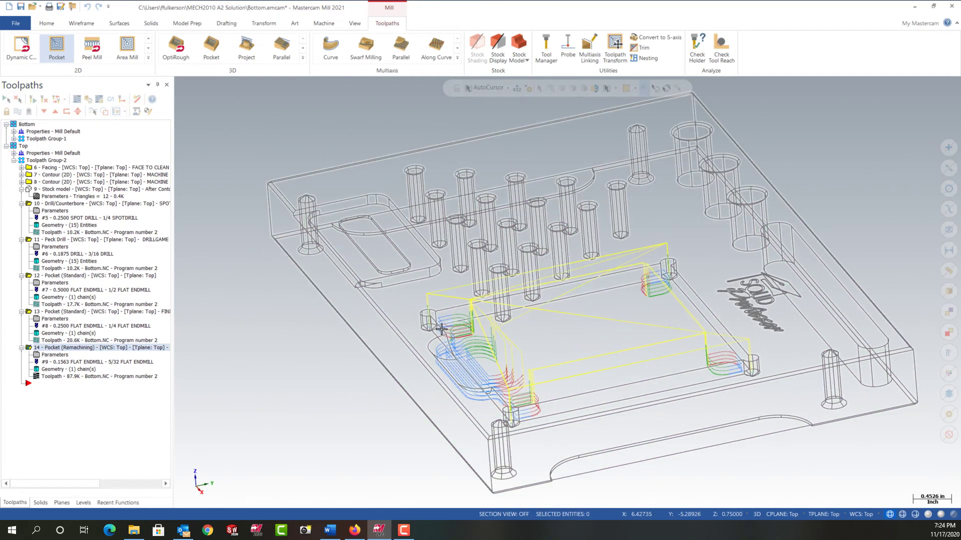
scroll(441, 329, "up", 5)
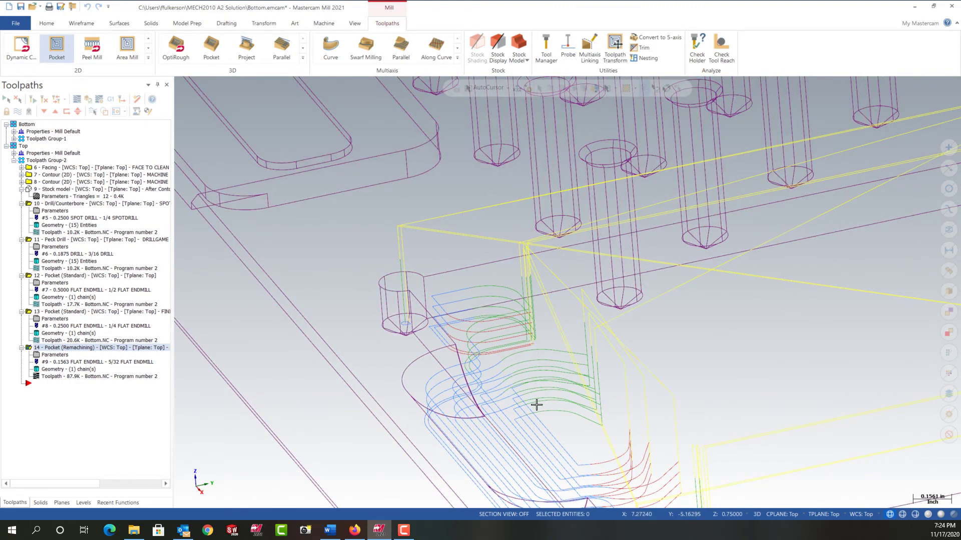
middle_click_drag(538, 401, 397, 350)
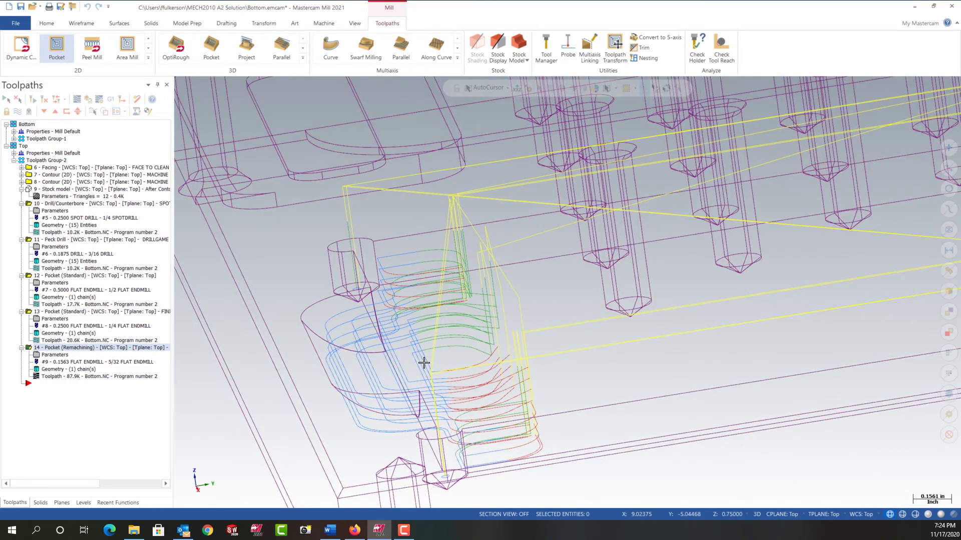
right_click(620, 375)
left_click(642, 303)
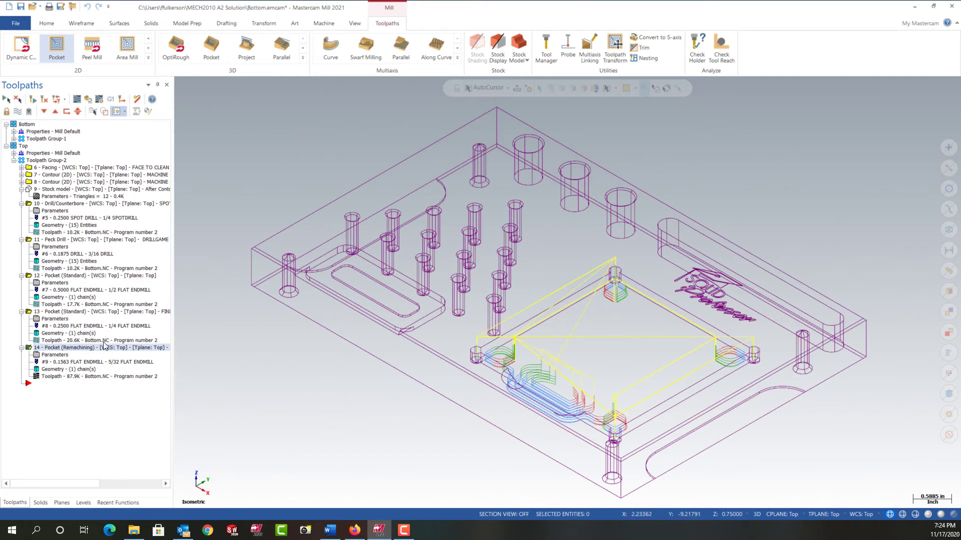
Verify pocket operations 12 to 14 in a simulation, inspect the machined pocket up close and return to the isometric view.
left_click(29, 279)
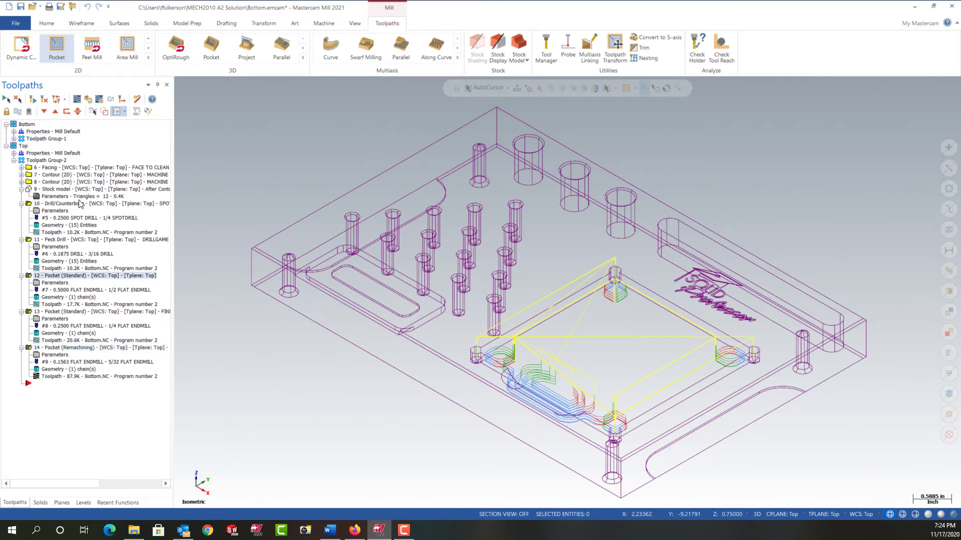
left_click(88, 99)
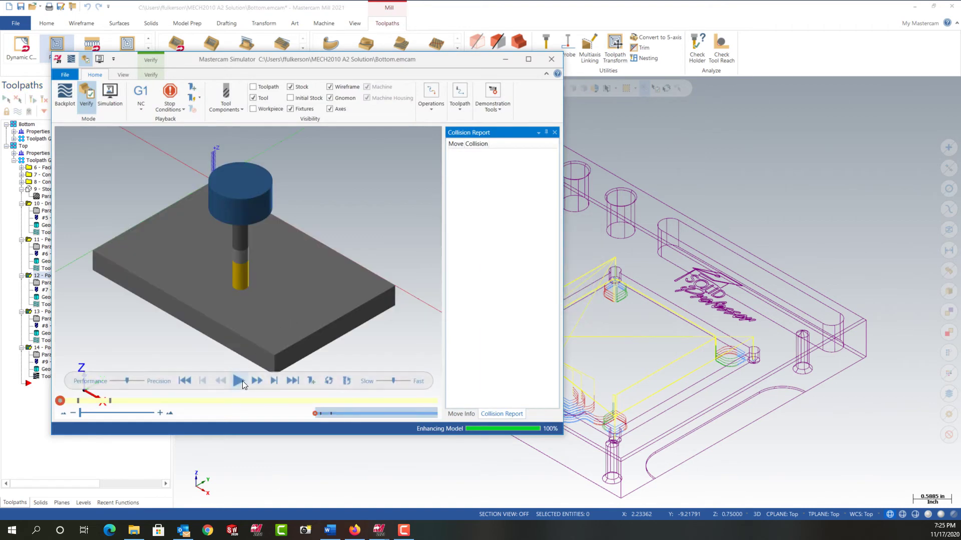
left_click(239, 382)
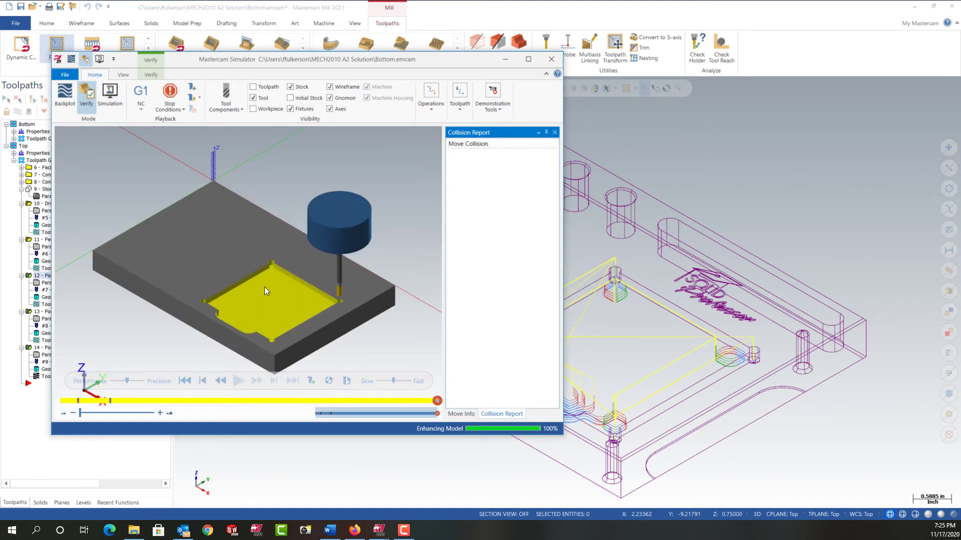
middle_click_drag(264, 287, 232, 260)
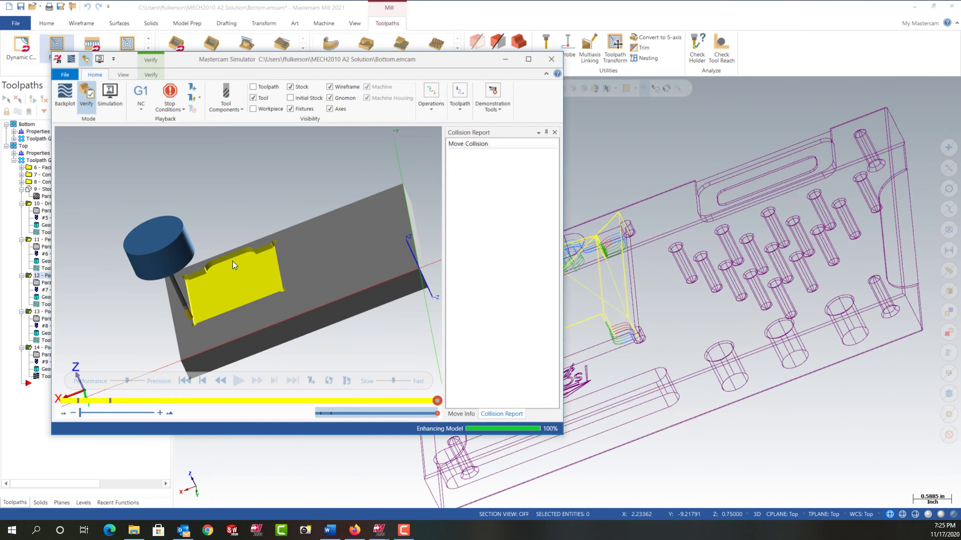
scroll(232, 258, "up", 5)
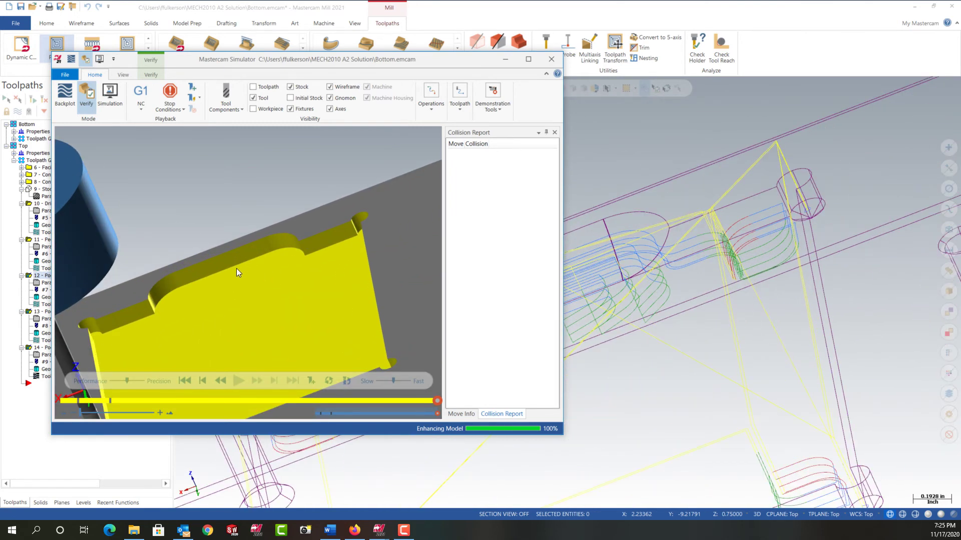
left_click(551, 59)
right_click(436, 158)
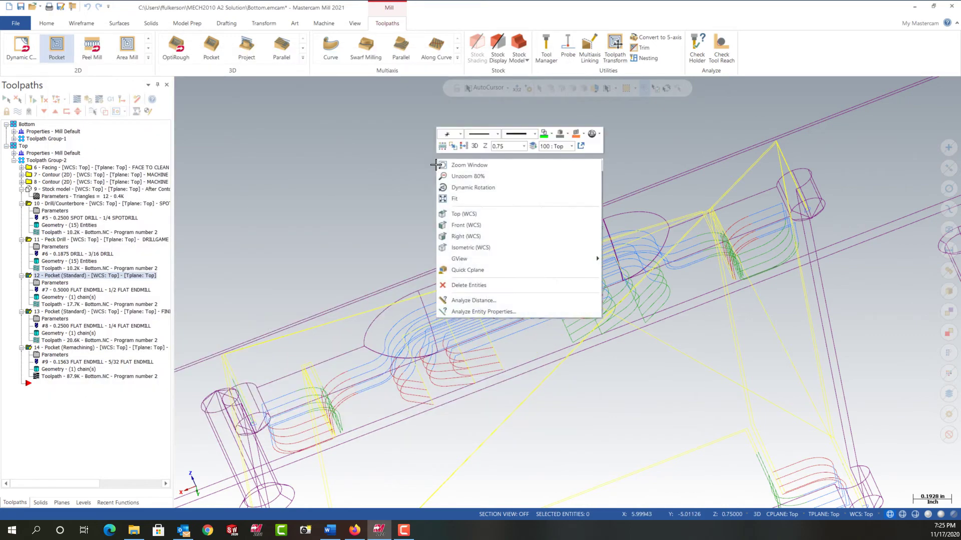
left_click(470, 247)
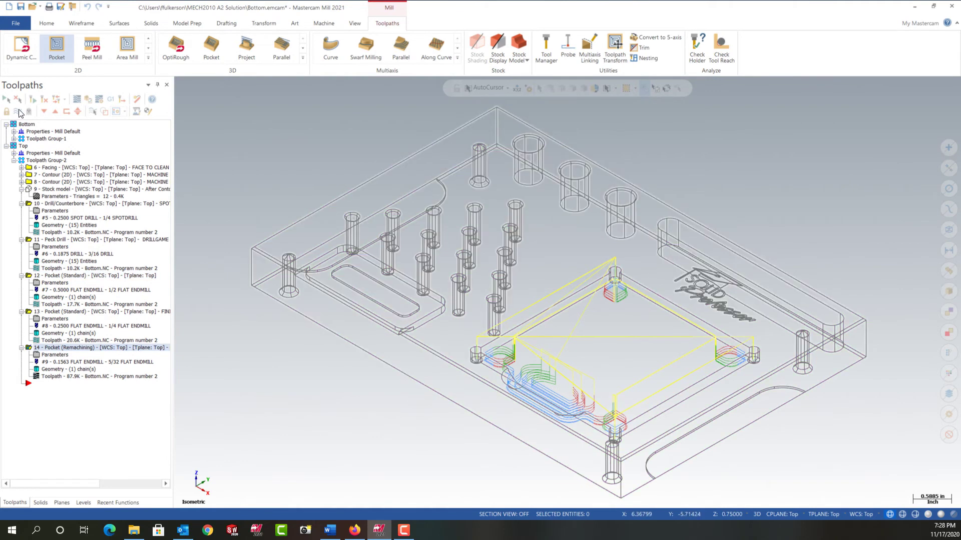
Hide the remachining toolpath display and create level 102 named Pocket as the active level.
left_click(19, 112)
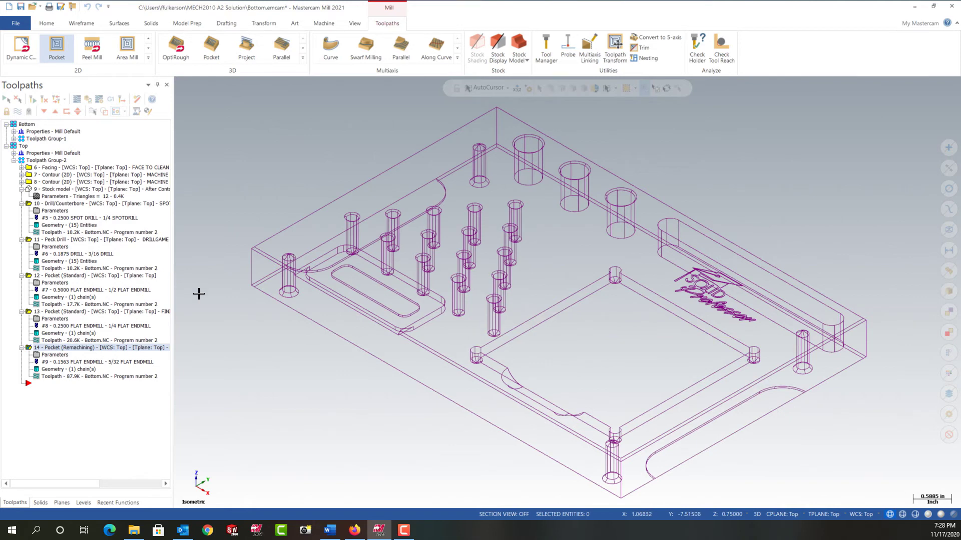
left_click(83, 502)
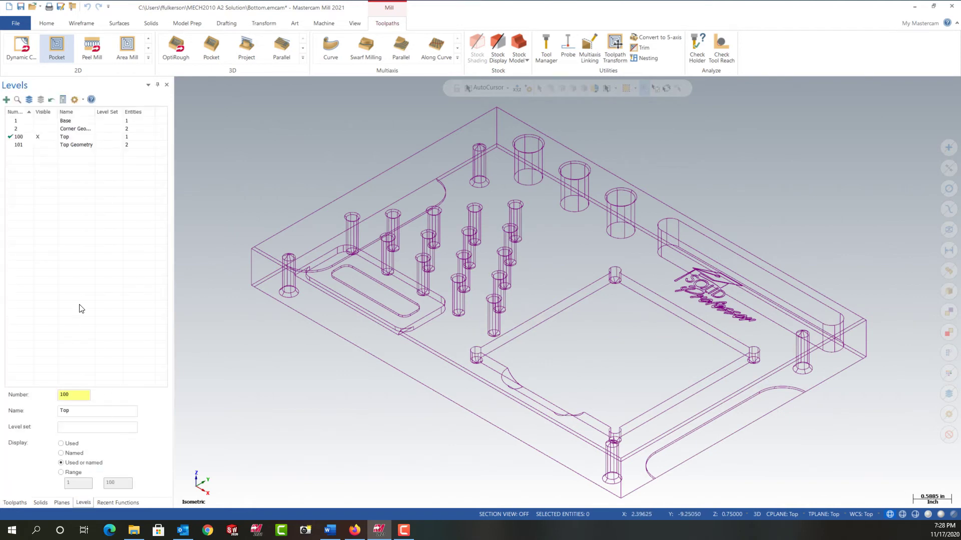
left_click(69, 396)
left_click(80, 413)
double_click(80, 412)
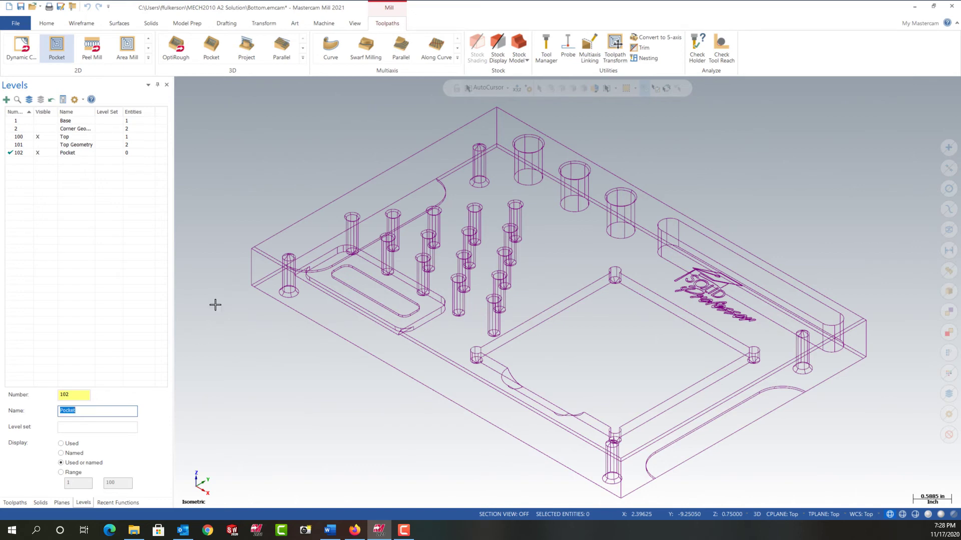
right_click(276, 118)
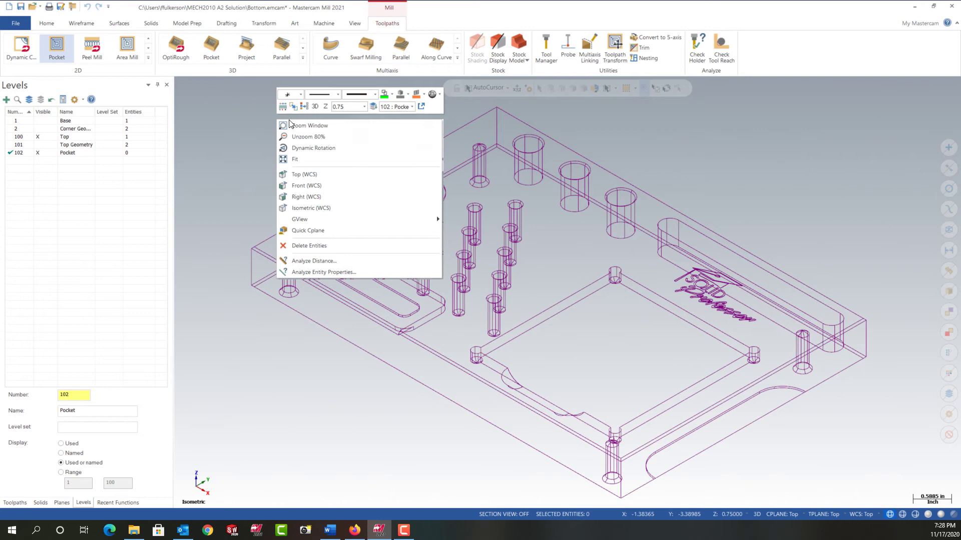
left_click(251, 124)
Create Curve One Edge curves on the large pocket's three full straight upper edges and its four corner arcs.
left_click(78, 23)
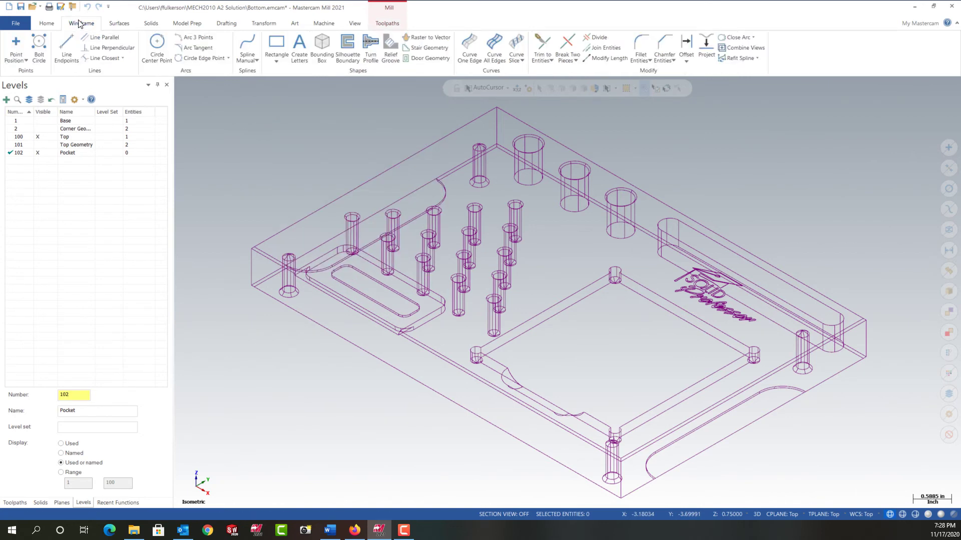
left_click(469, 45)
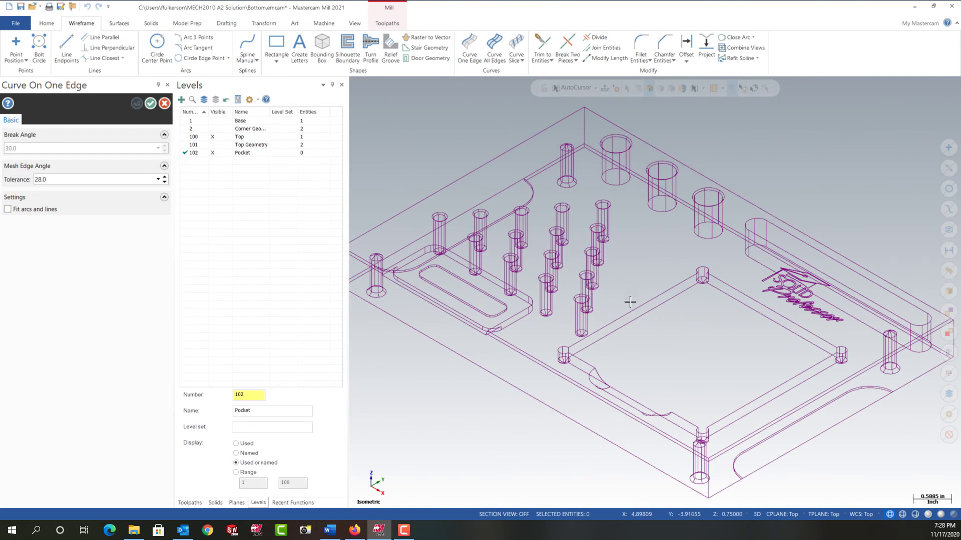
left_click(632, 310)
left_click(830, 344)
left_click(795, 374)
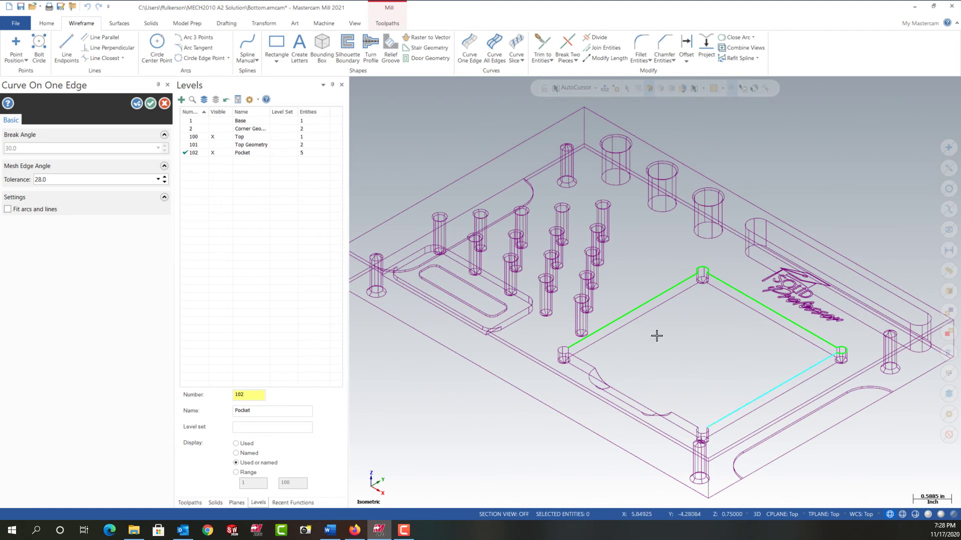
left_click(557, 353)
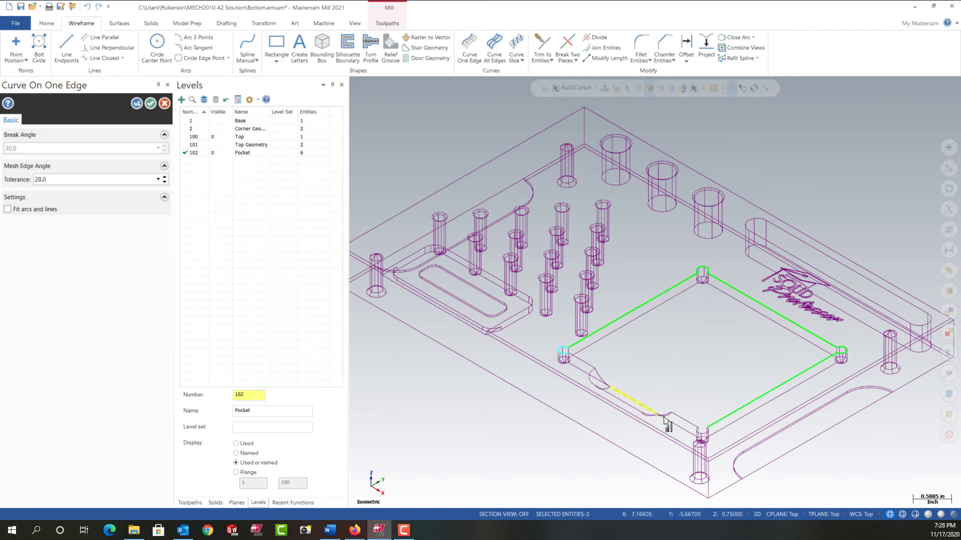
left_click(699, 433)
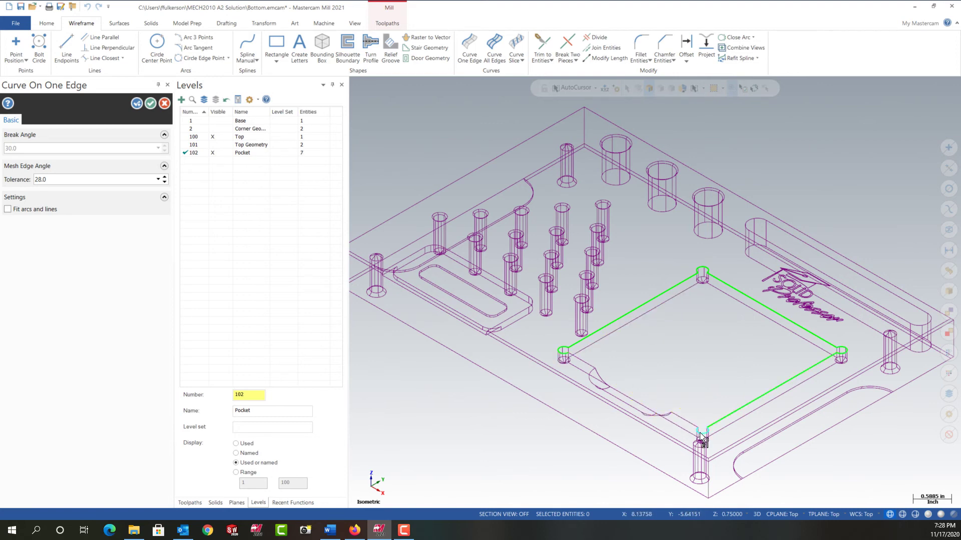
left_click(149, 105)
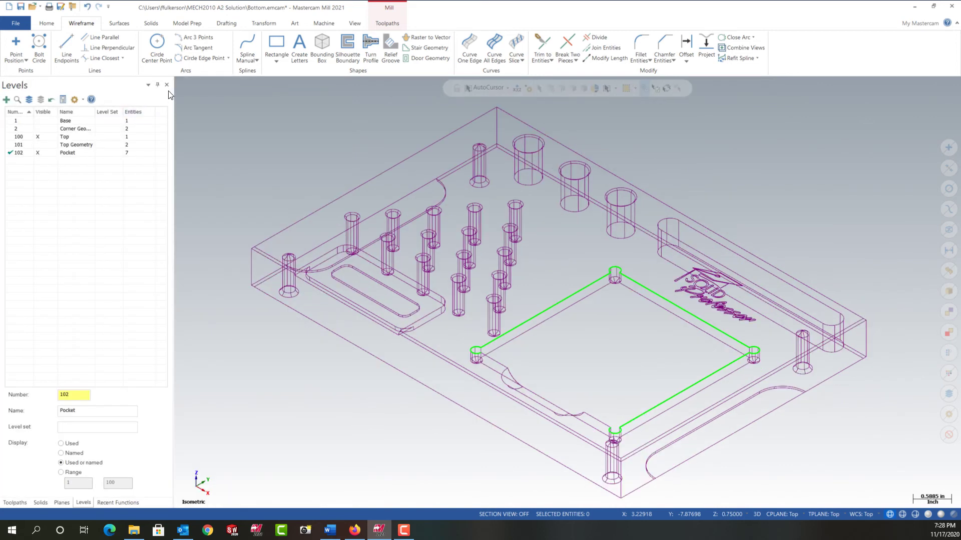
Draw a two-endpoint line about 2.906 in long across the pocket's notched side, from the front corner arc's end to the left corner arc's centre.
left_click(67, 50)
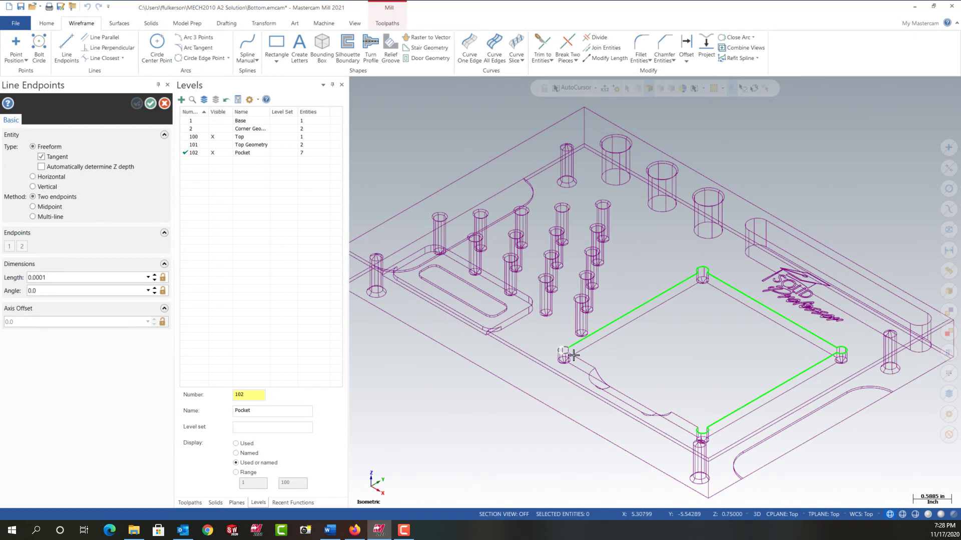
scroll(572, 355, "up", 4)
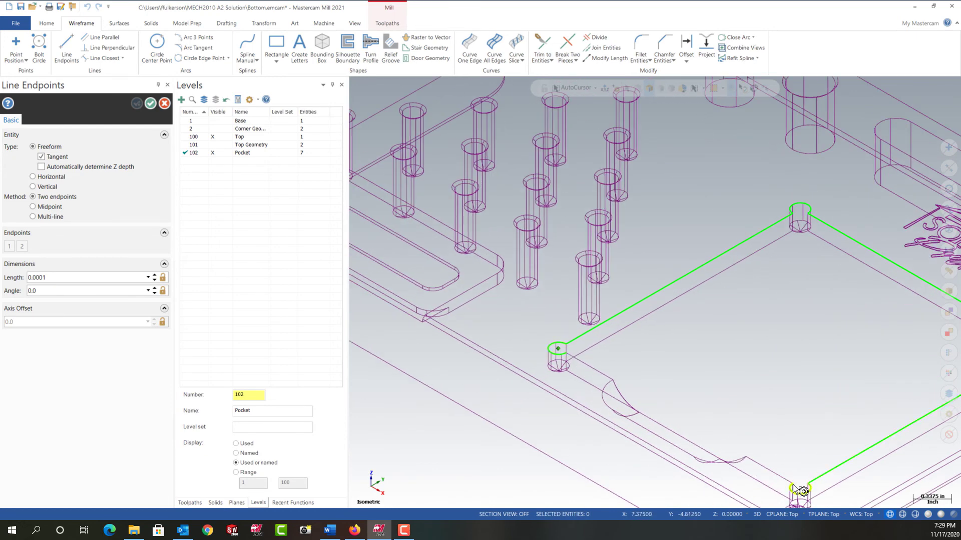
left_click(796, 485)
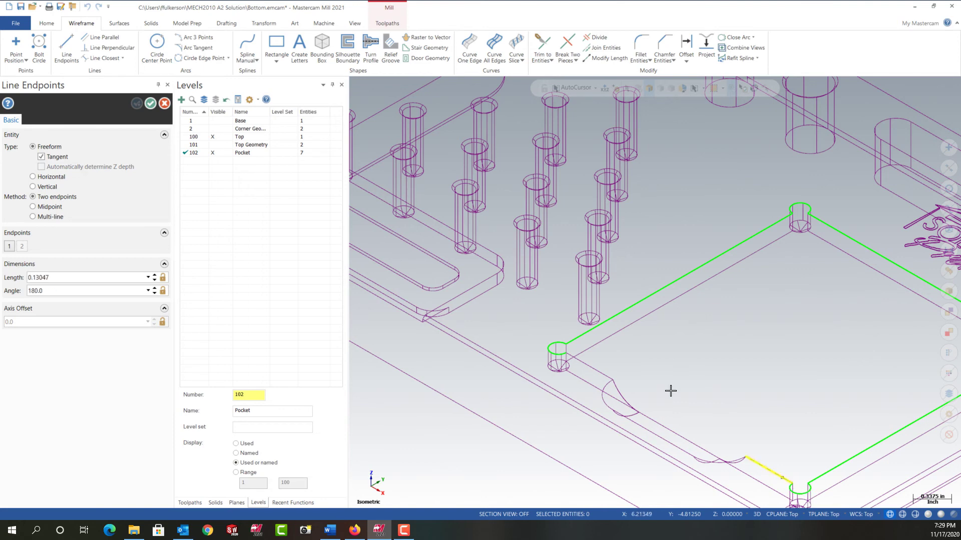
left_click(567, 360)
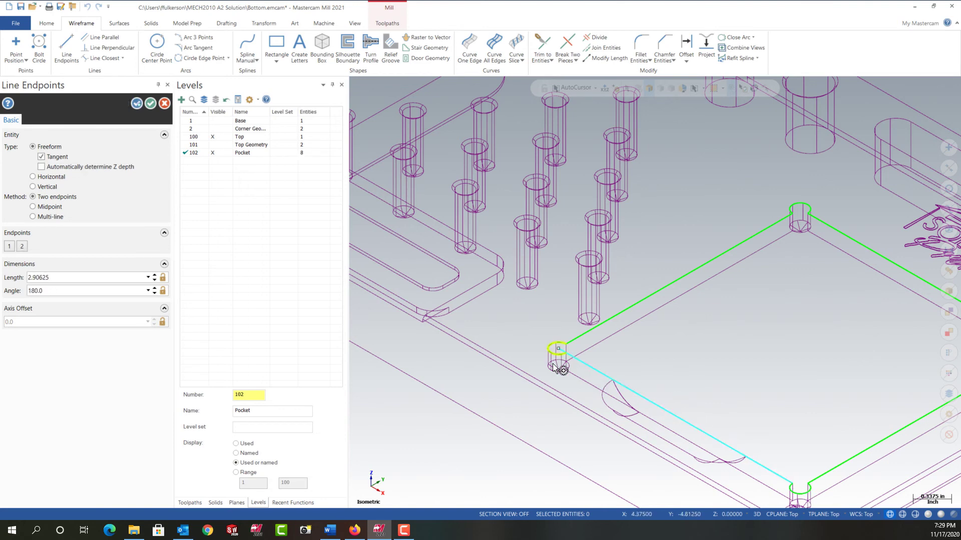
left_click(150, 103)
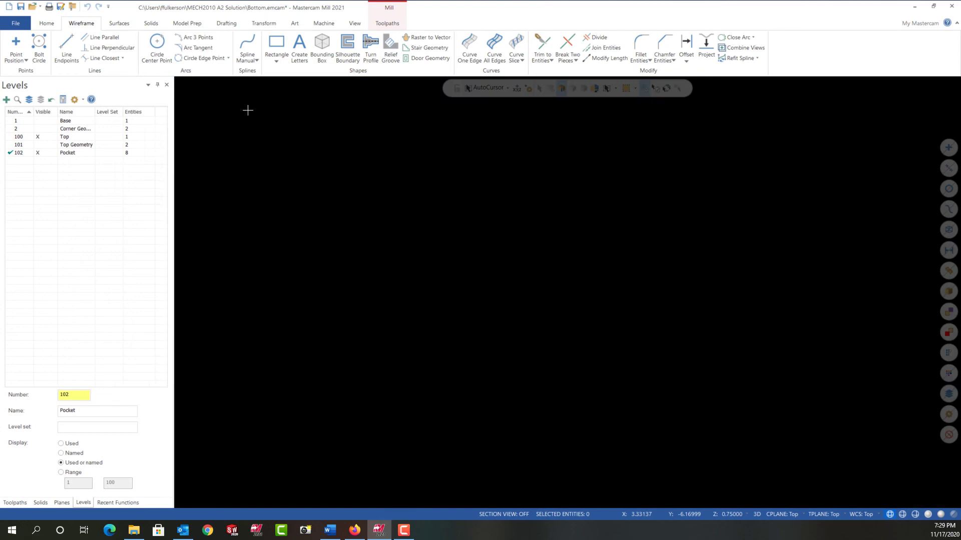
Trim the new line back to the pocket's left corner arc with Trim to Entities, using the Trim 1 entity method.
left_click(540, 46)
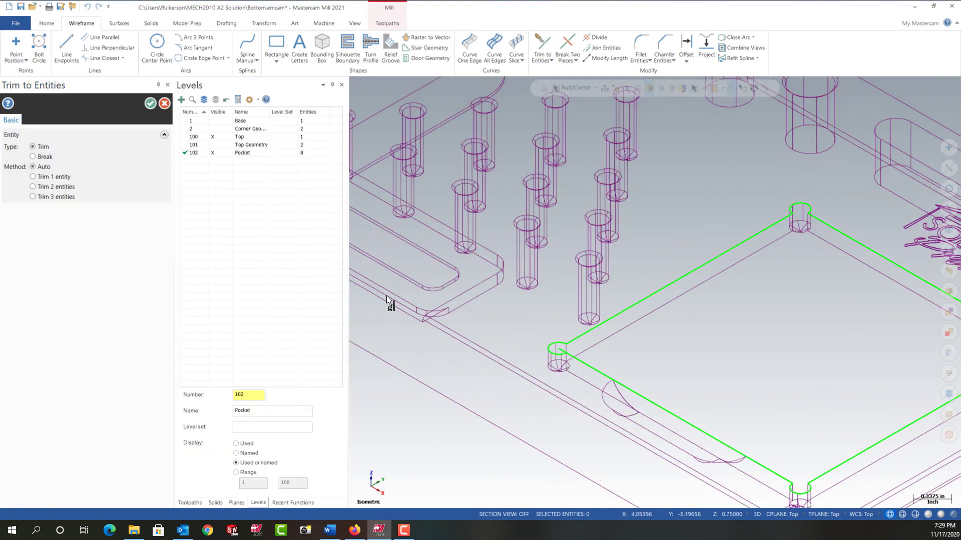
left_click(33, 177)
left_click(557, 353)
left_click(150, 104)
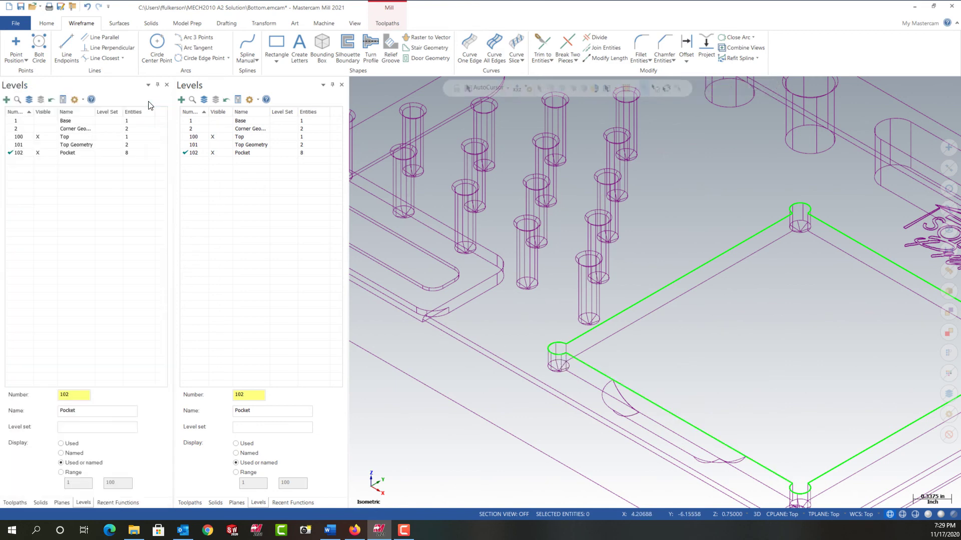
Rechain the geometry of remachining operation 14, replacing its solid chain with the closed wireframe chain around the large pocket.
scroll(611, 363, "down", 3)
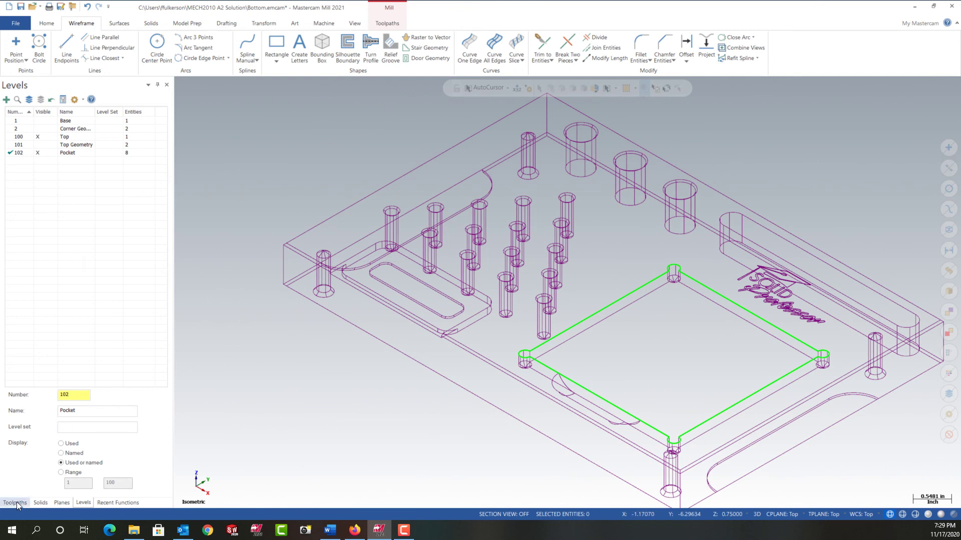
left_click(16, 503)
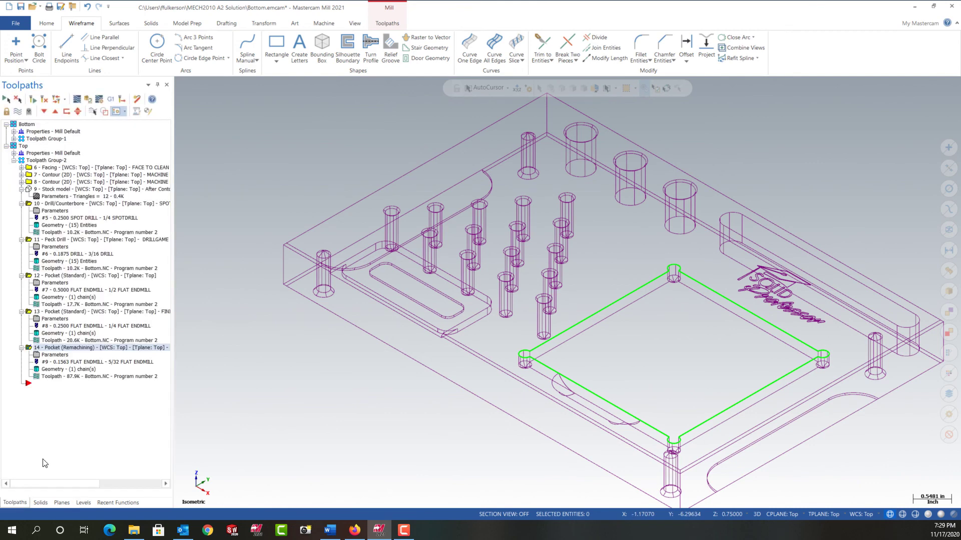
left_click(52, 370)
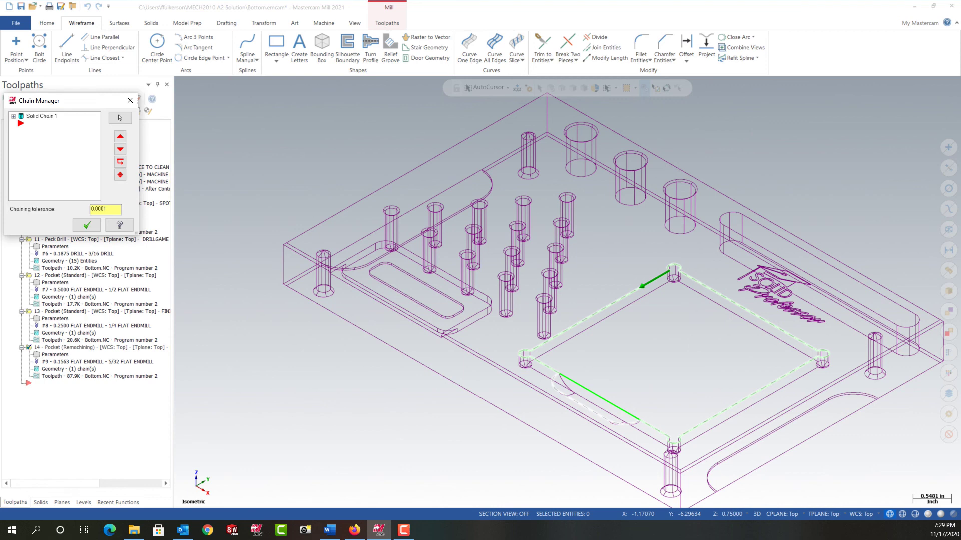
right_click(37, 129)
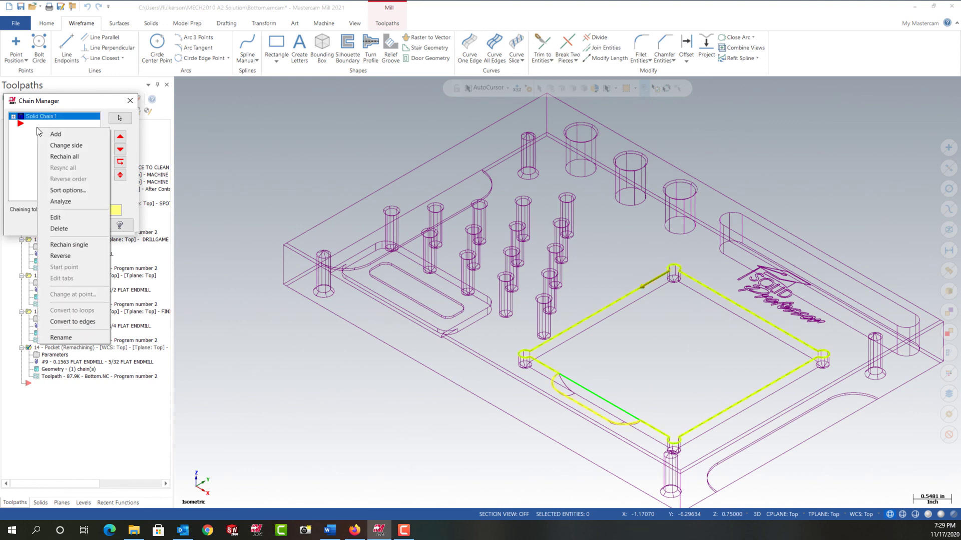
left_click(56, 158)
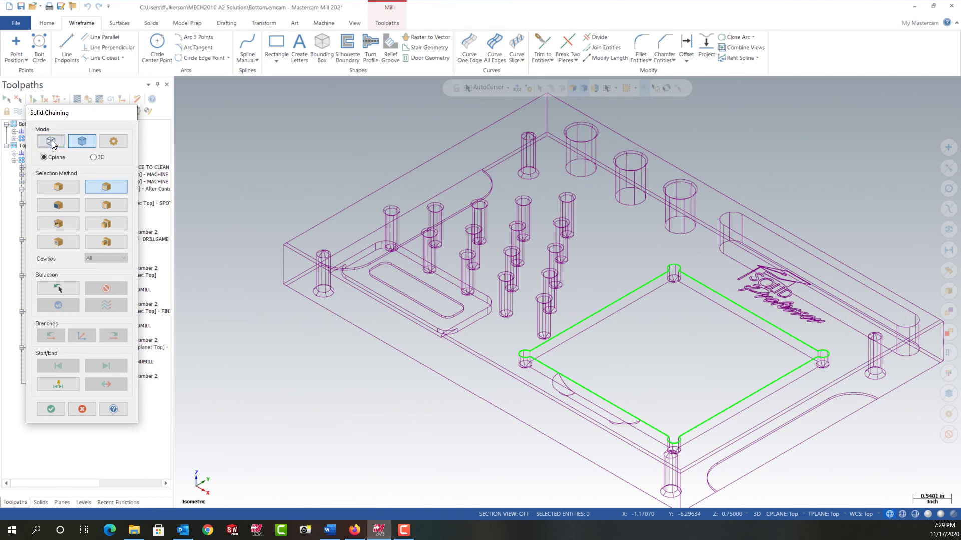
key("Return")
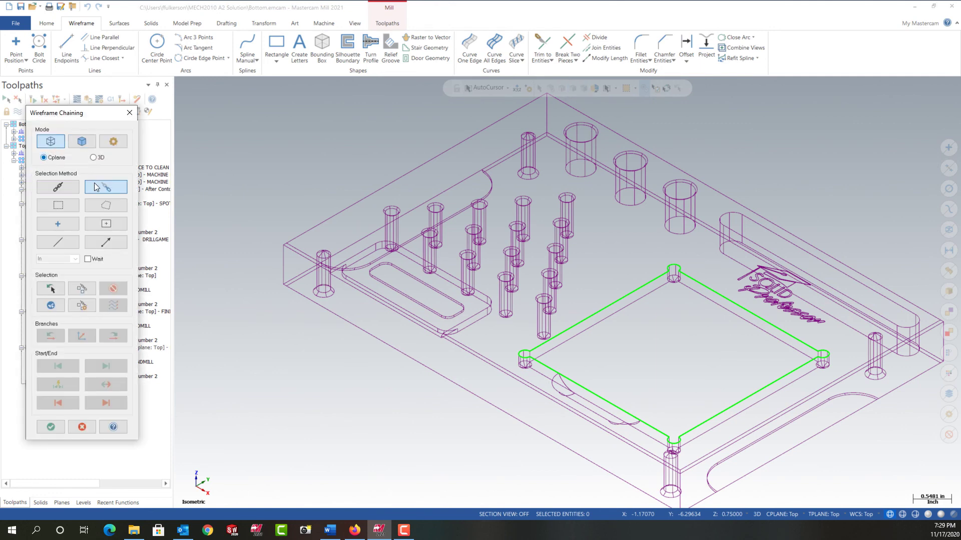
left_click(69, 188)
left_click(596, 314)
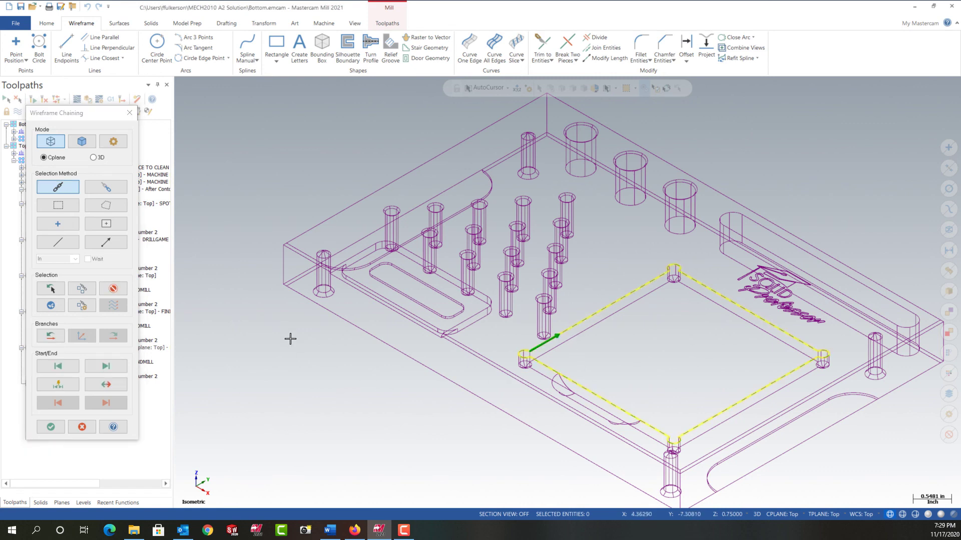
left_click(53, 426)
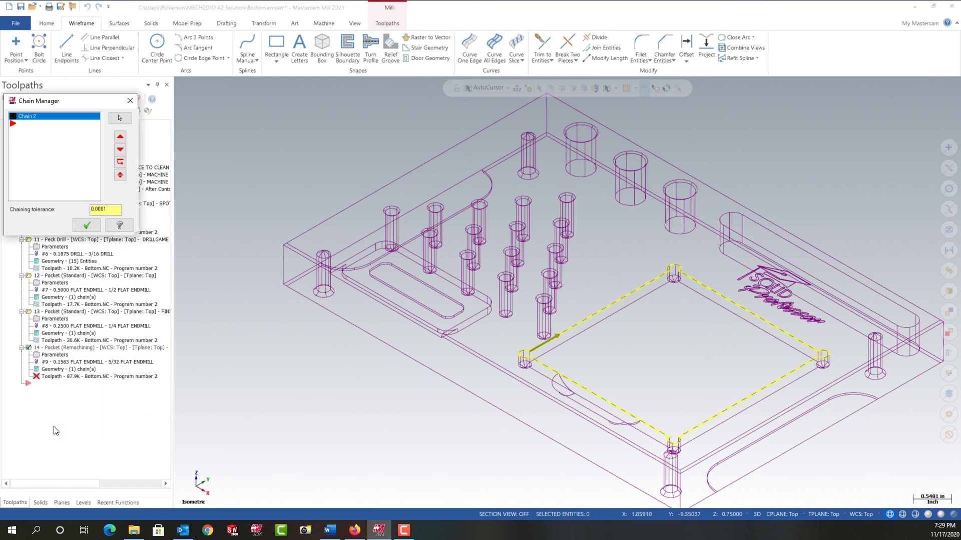
left_click(85, 226)
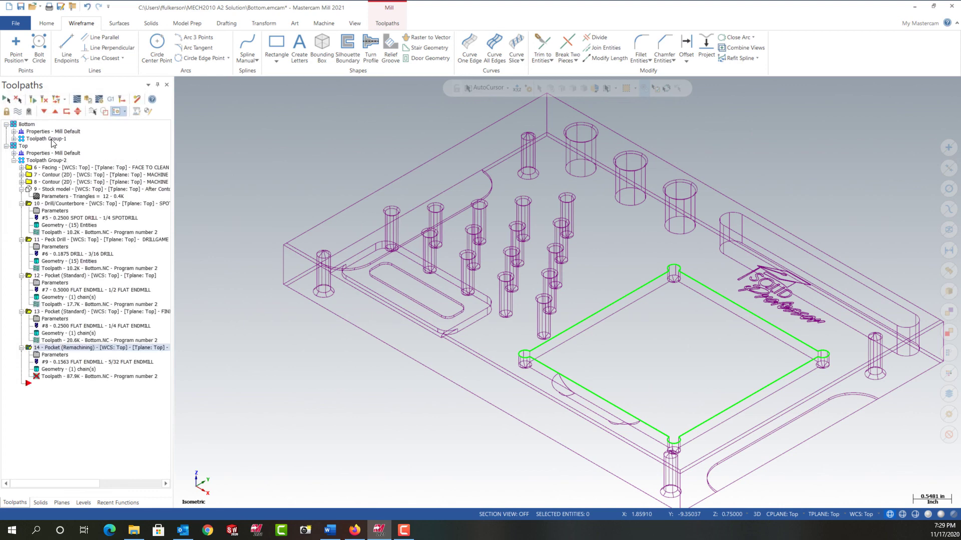
Regenerate remachining operation 14 and turn its toolpath display on.
left_click(43, 101)
left_click(19, 113)
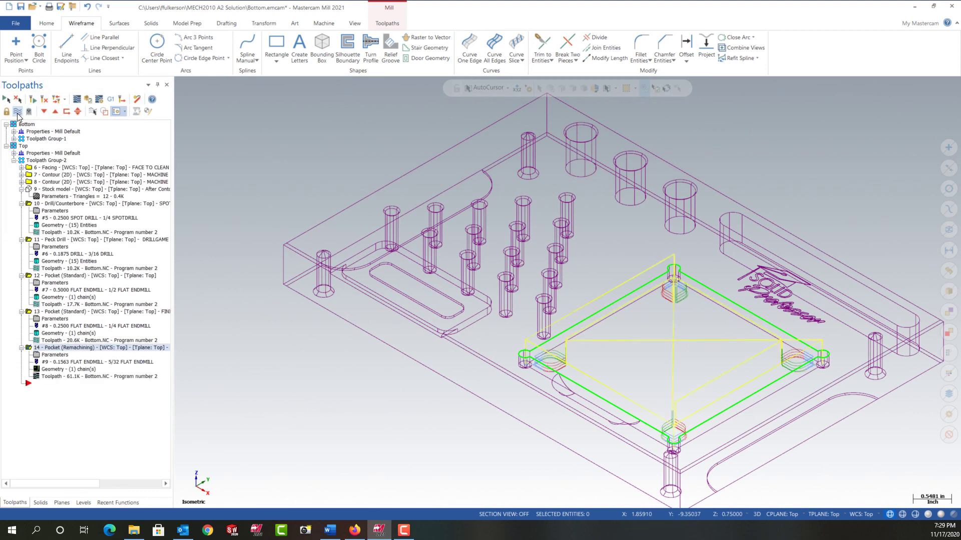